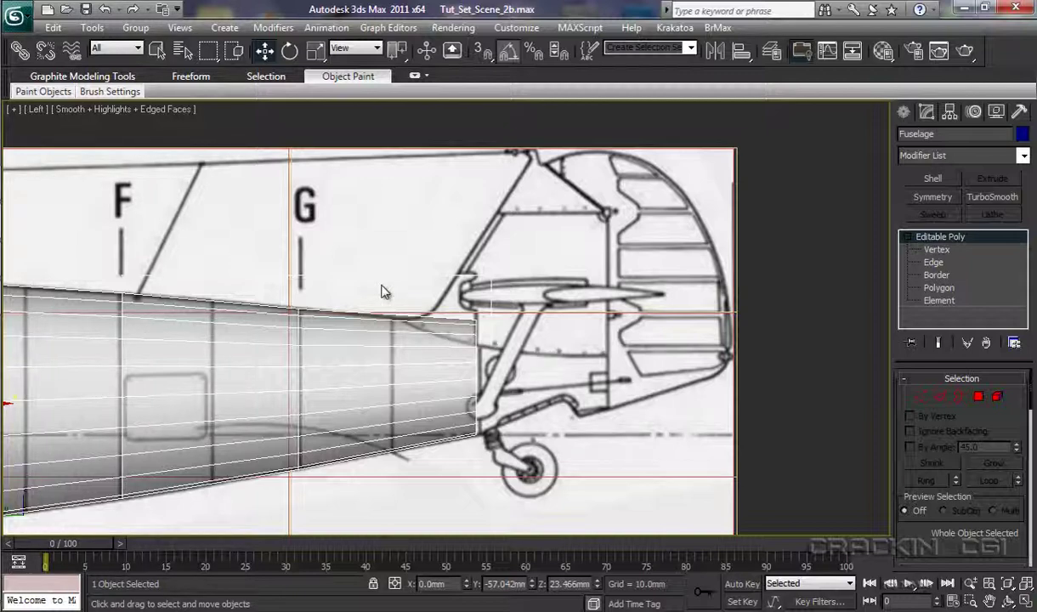
Select the edge ring around the fuselage's last tail section.
drag(381, 351, 425, 472)
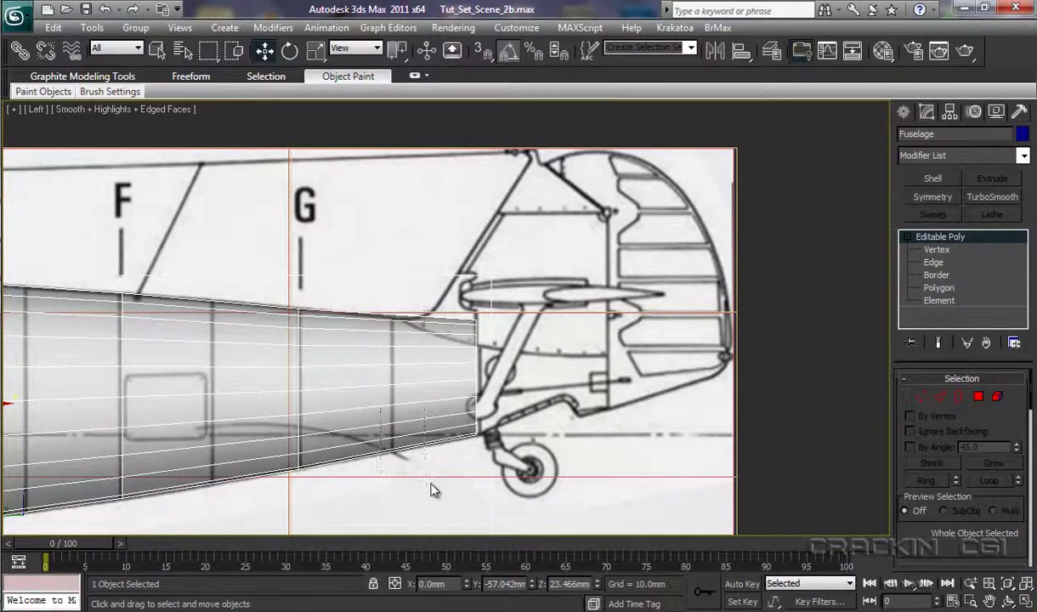
click(934, 263)
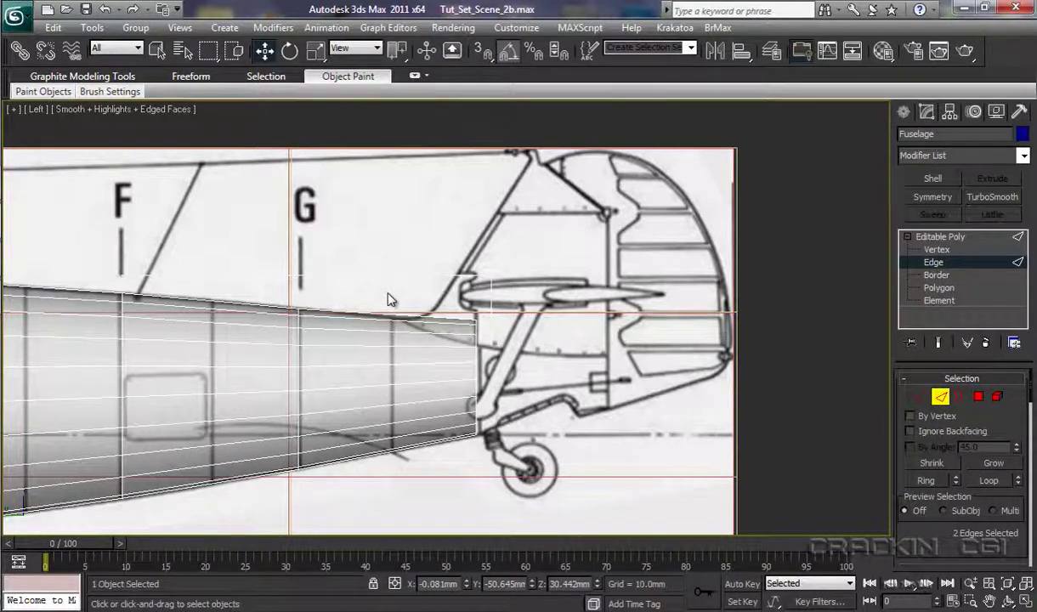
drag(391, 313, 423, 508)
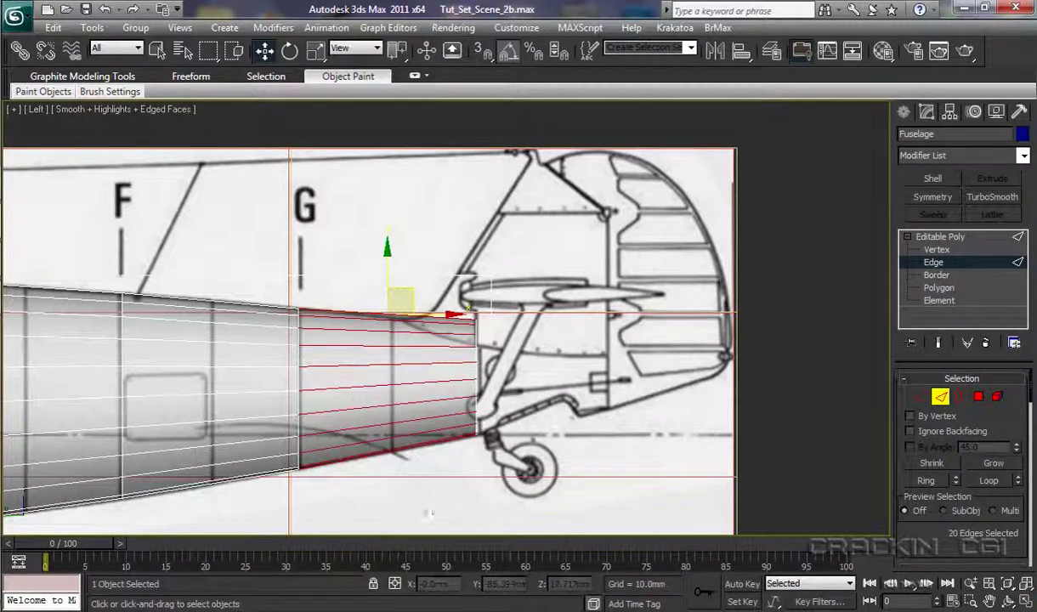
scroll(1032, 432, down, 3)
scroll(1032, 432, down, 5)
scroll(1032, 459, down, 5)
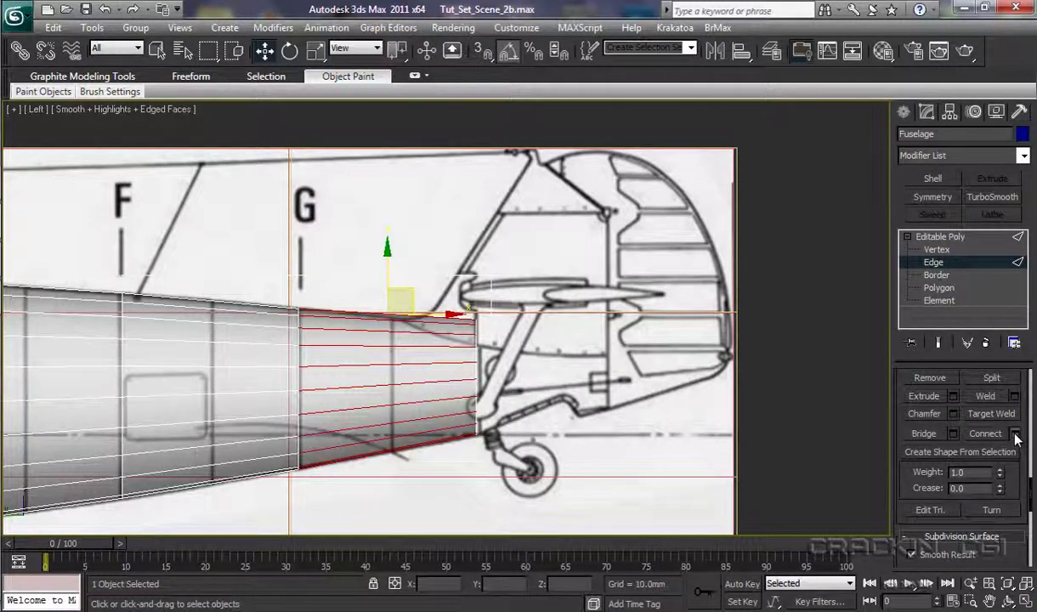
Connect the ring into one new edge loop with pinch -89 and slide -13.
click(1015, 433)
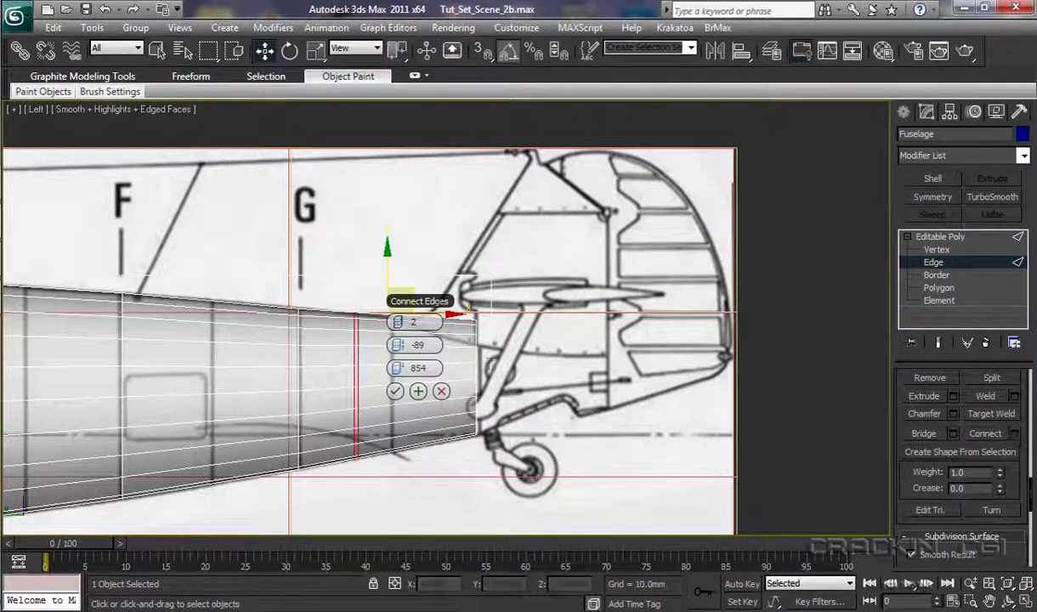
drag(396, 323, 389, 324)
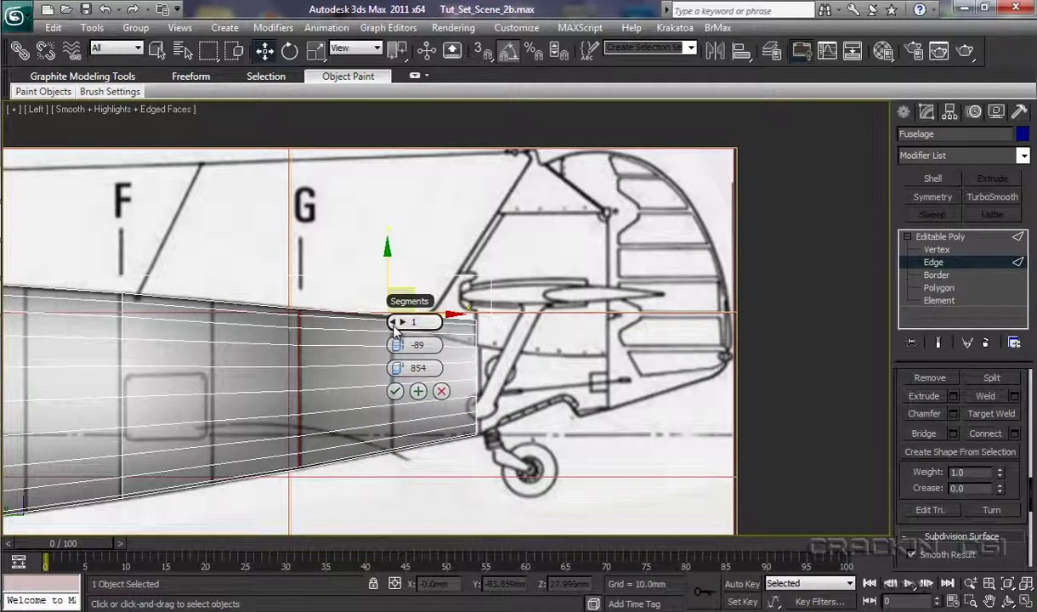
right_click(397, 369)
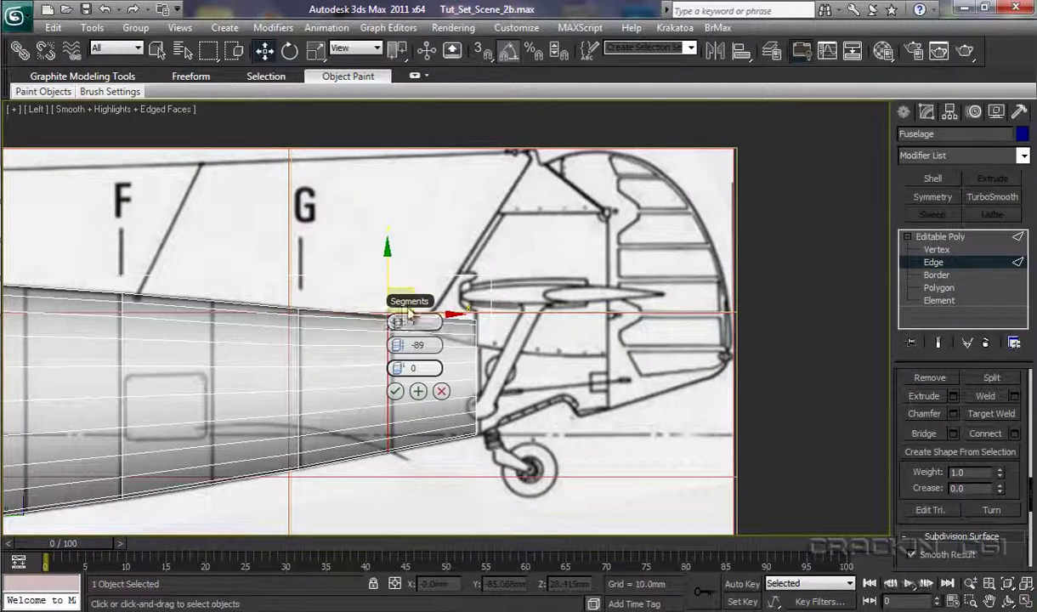
drag(407, 306, 611, 274)
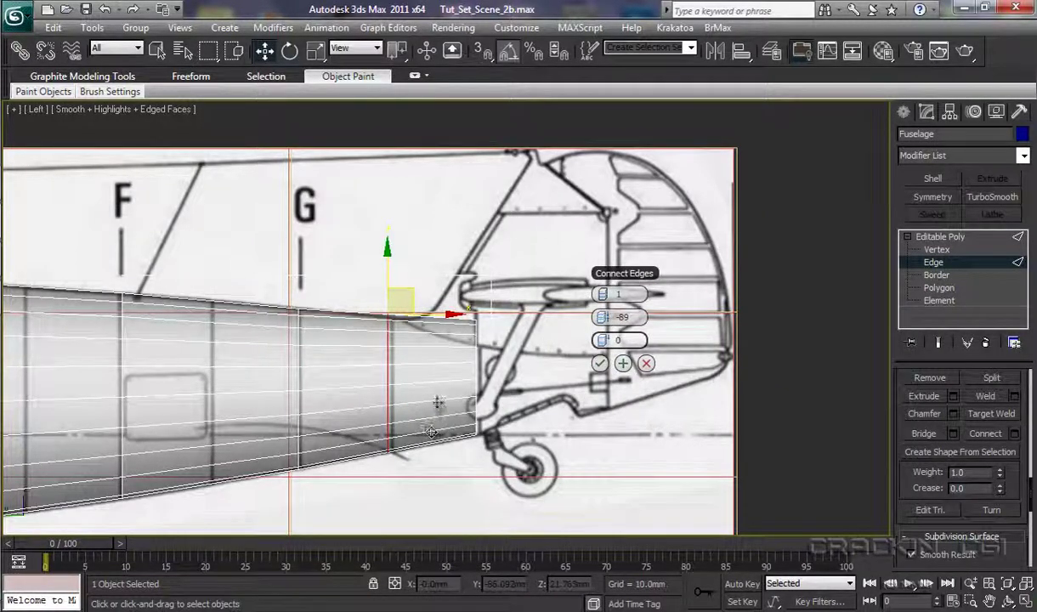
click(384, 334)
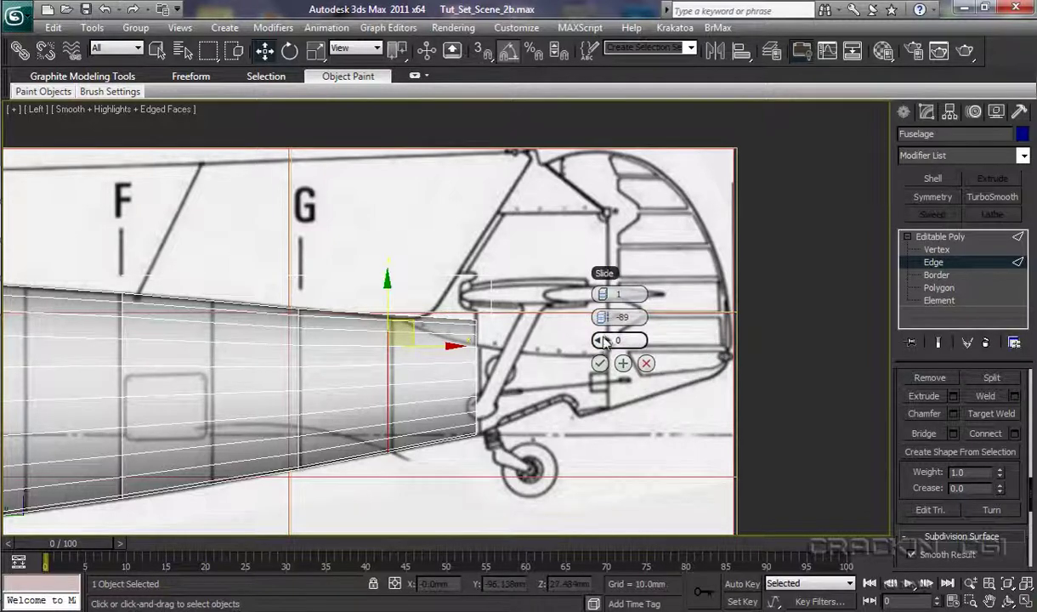
drag(604, 340, 538, 339)
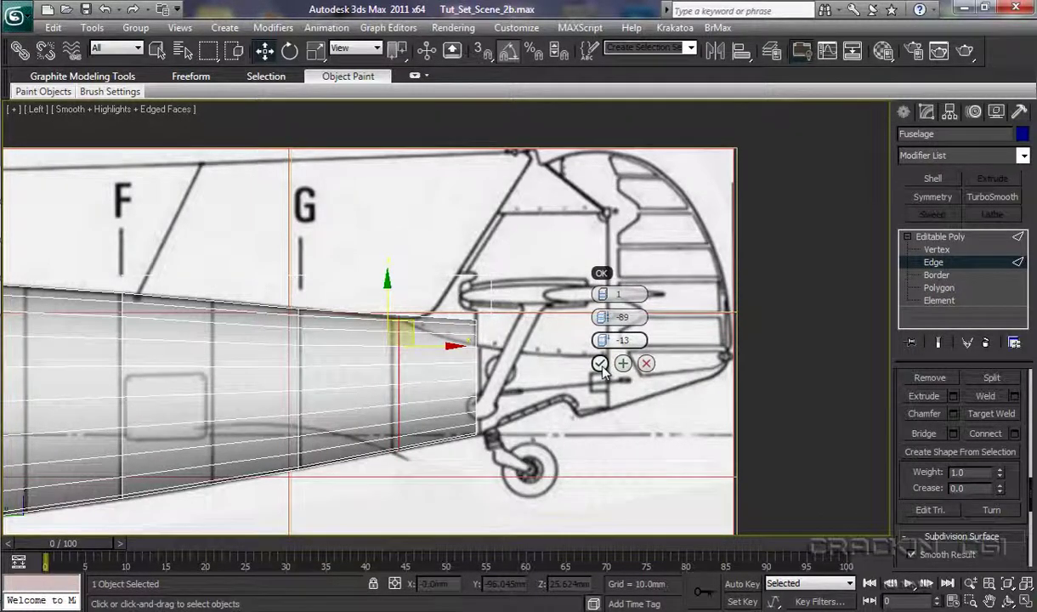
click(600, 364)
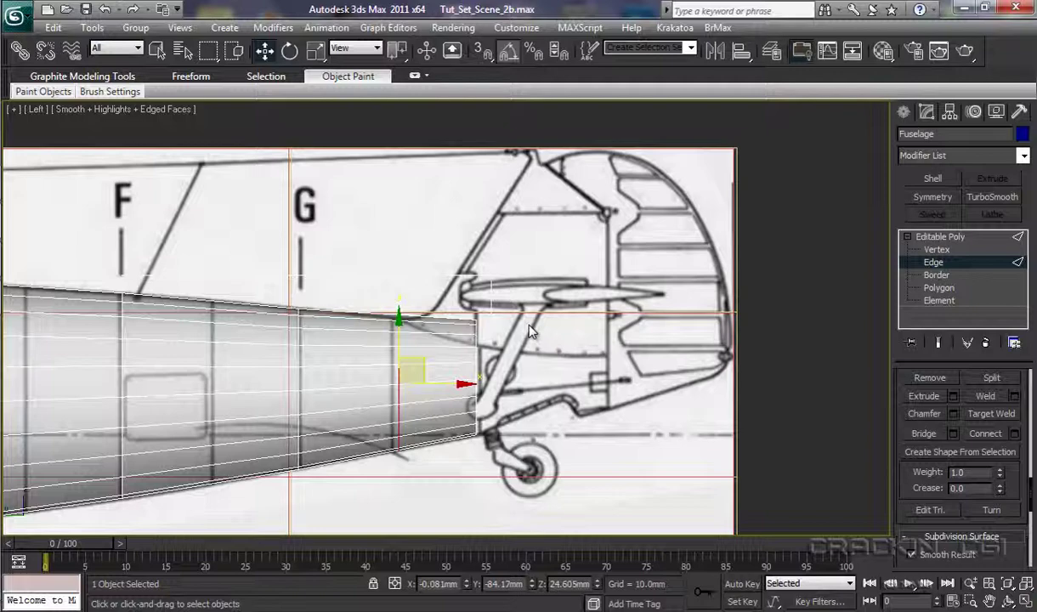
Select the fuselage's end column of vertices and stretch it further back along X.
click(937, 289)
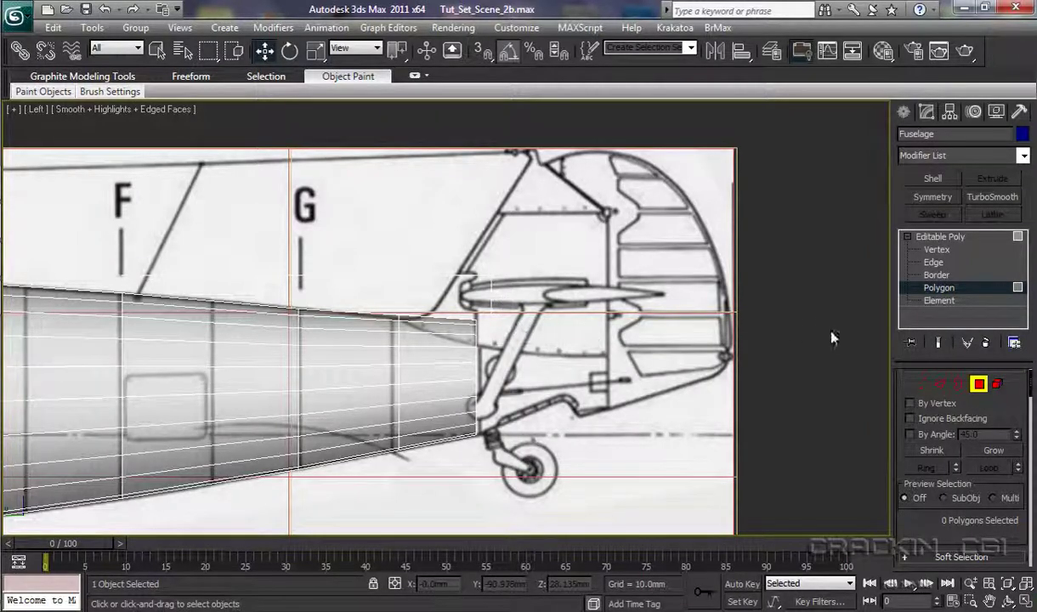
click(935, 250)
drag(450, 288, 475, 479)
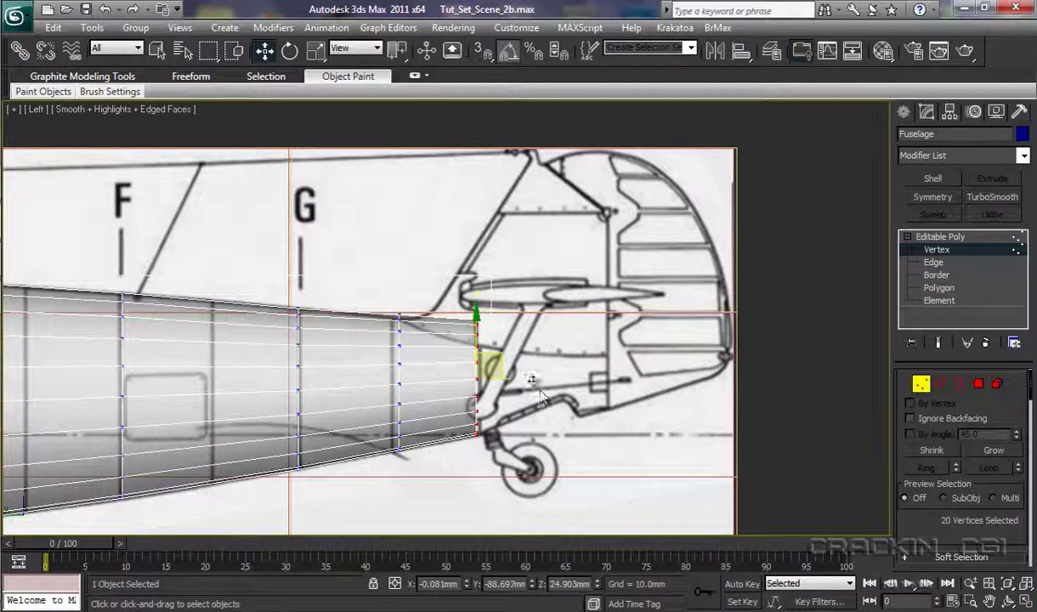
drag(545, 379, 666, 378)
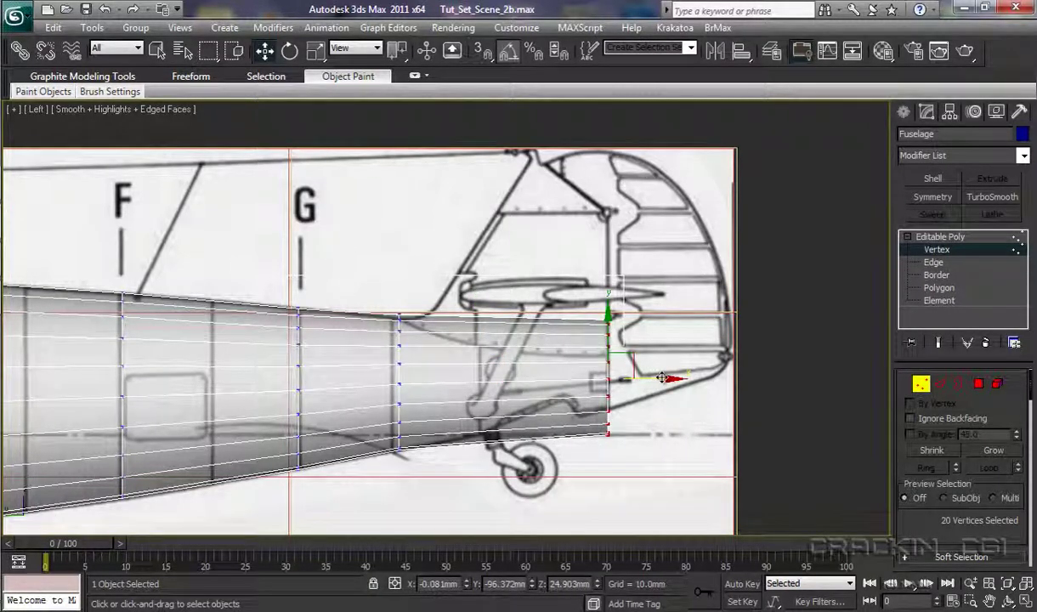
Taper the end vertices, scaling to 90 percent, and raise them to Z 25.848mm.
key(r)
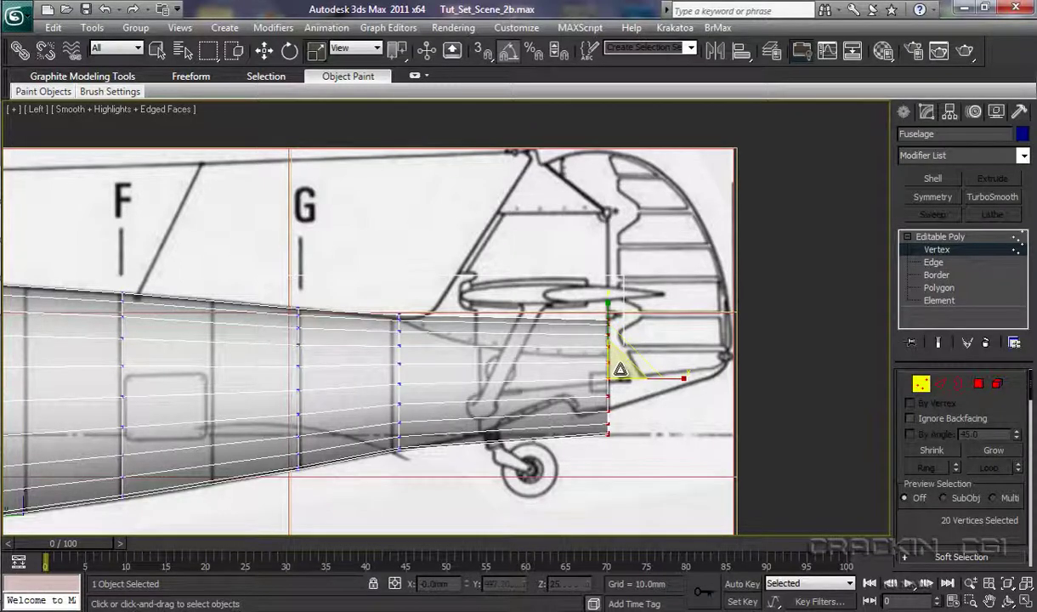
drag(621, 370, 618, 378)
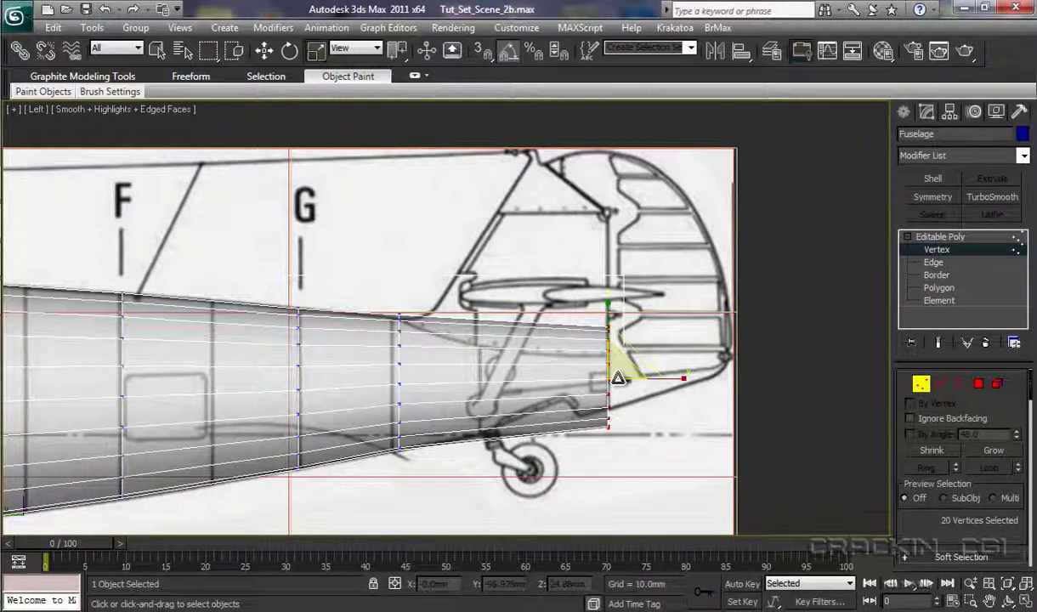
key(w)
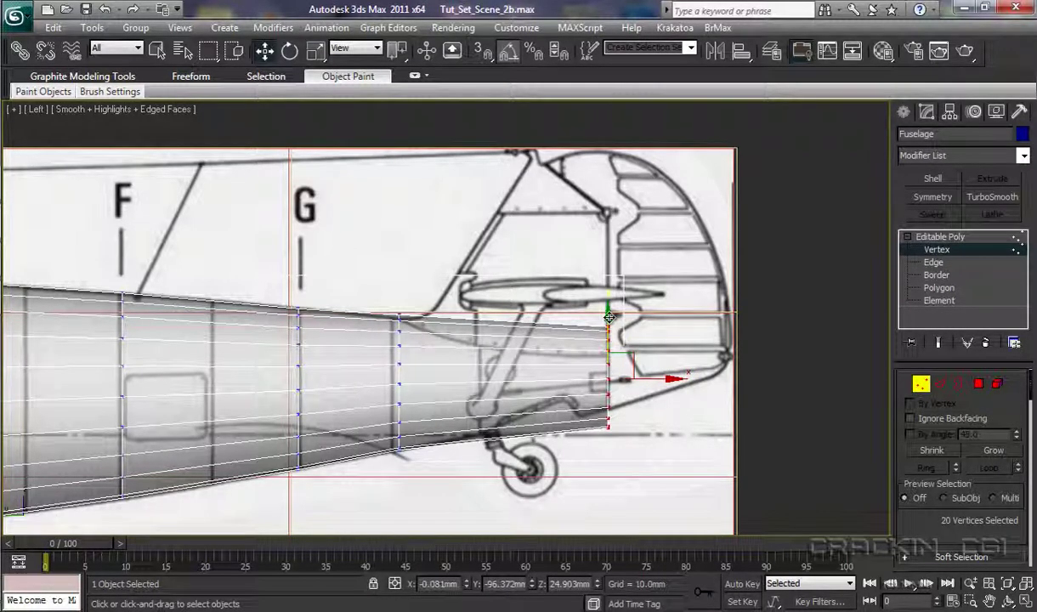
drag(610, 316, 609, 307)
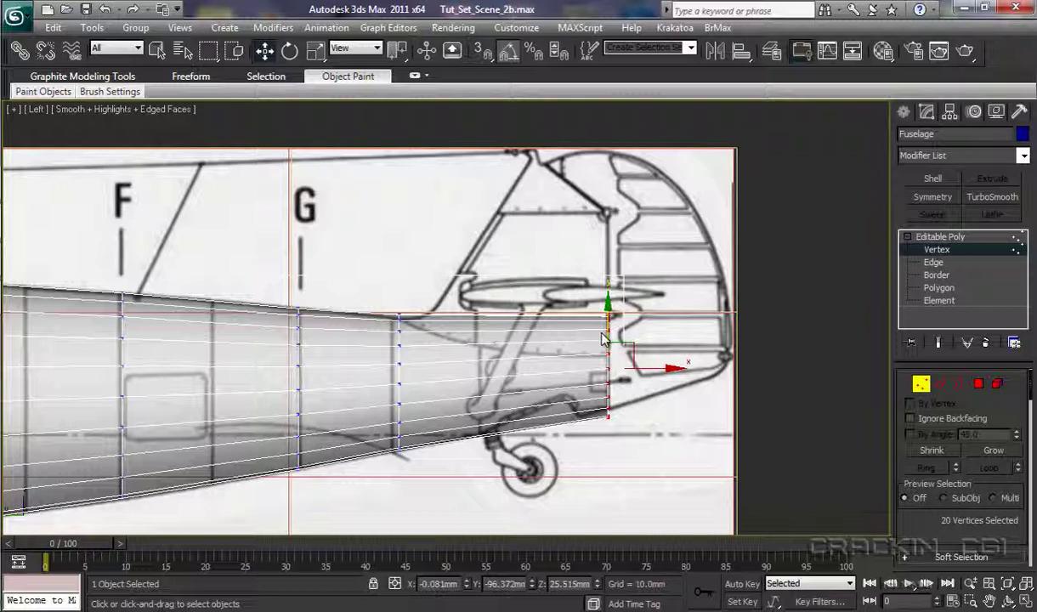
key(r)
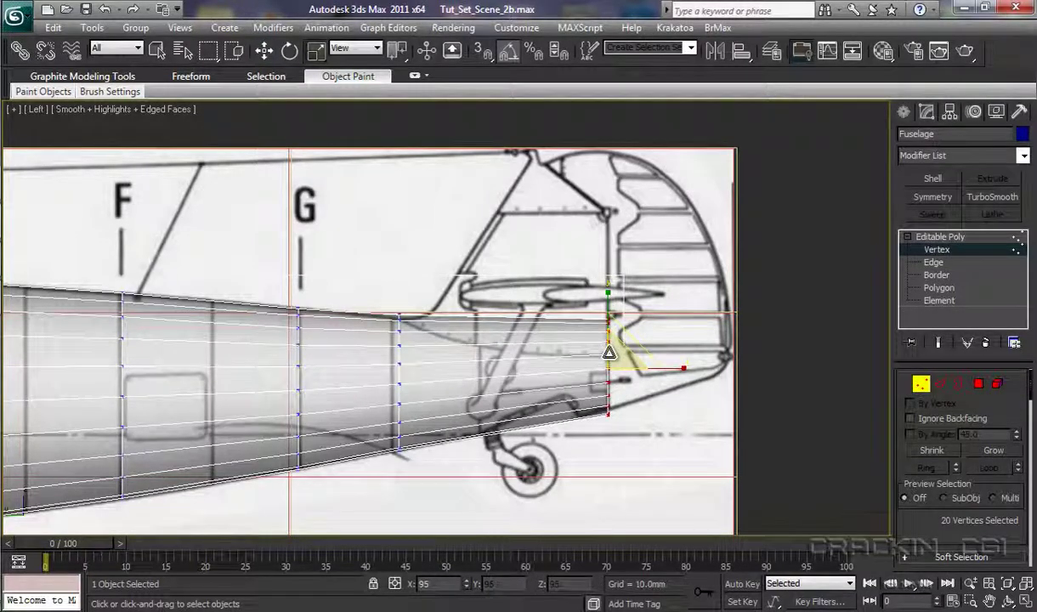
drag(610, 351, 608, 356)
key(w)
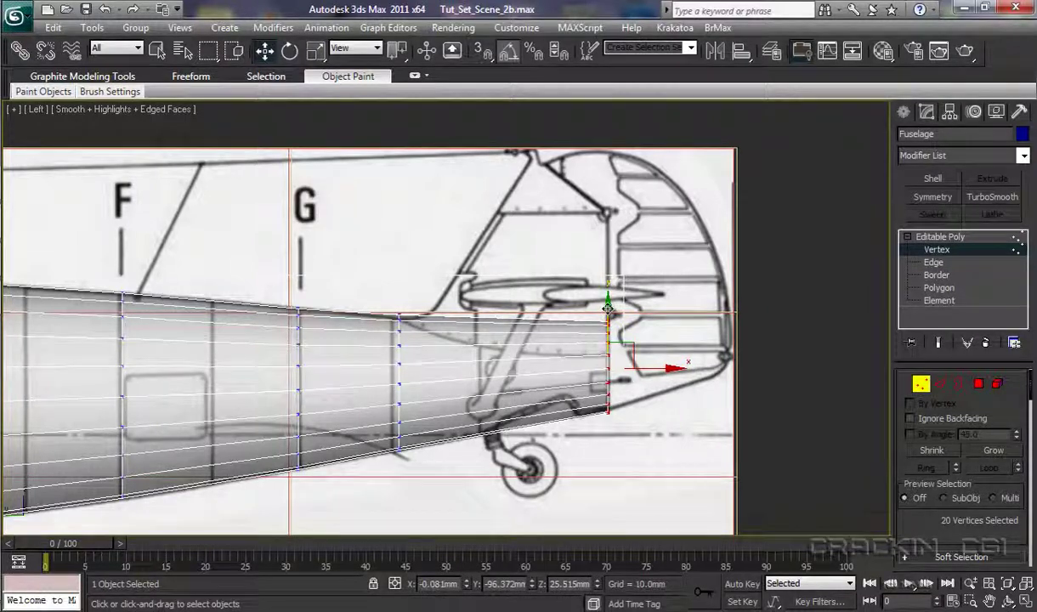
drag(609, 306, 609, 303)
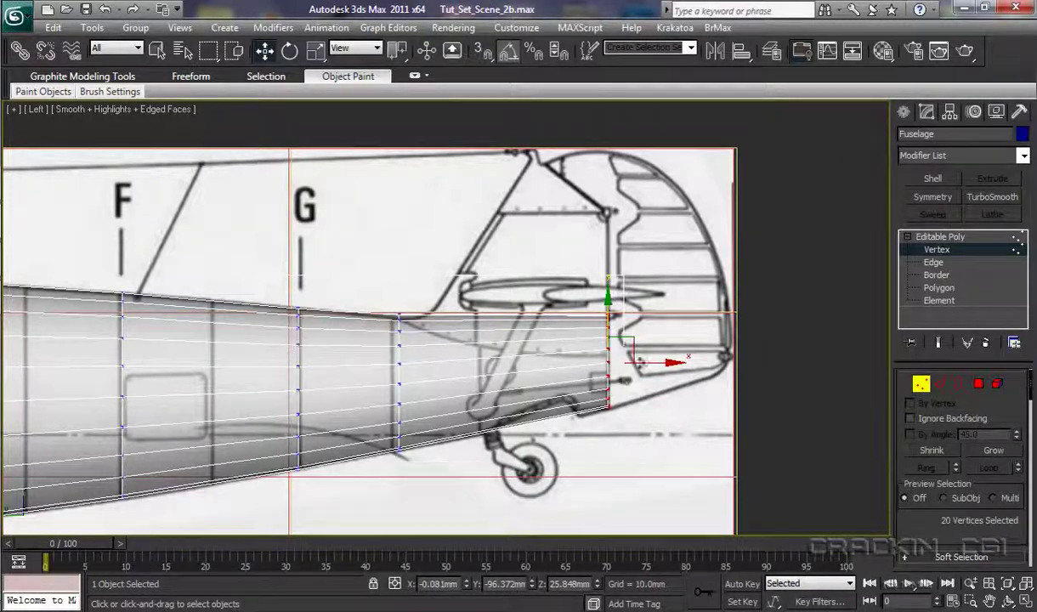
click(938, 289)
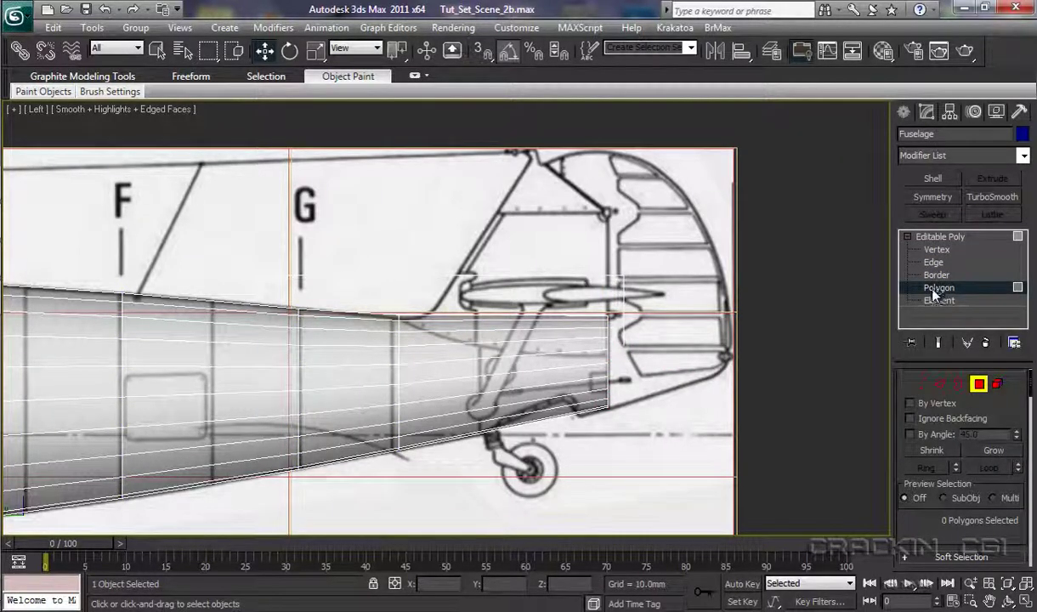
Center the fuselage's rear in the Top view and show it solid shaded.
key(t)
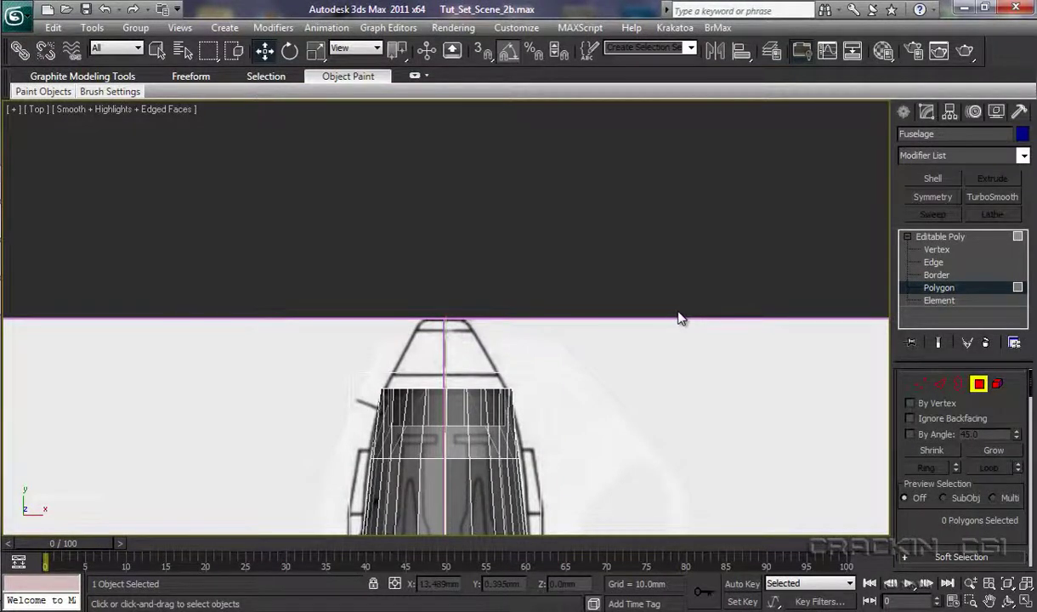
scroll(682, 332, down, 5)
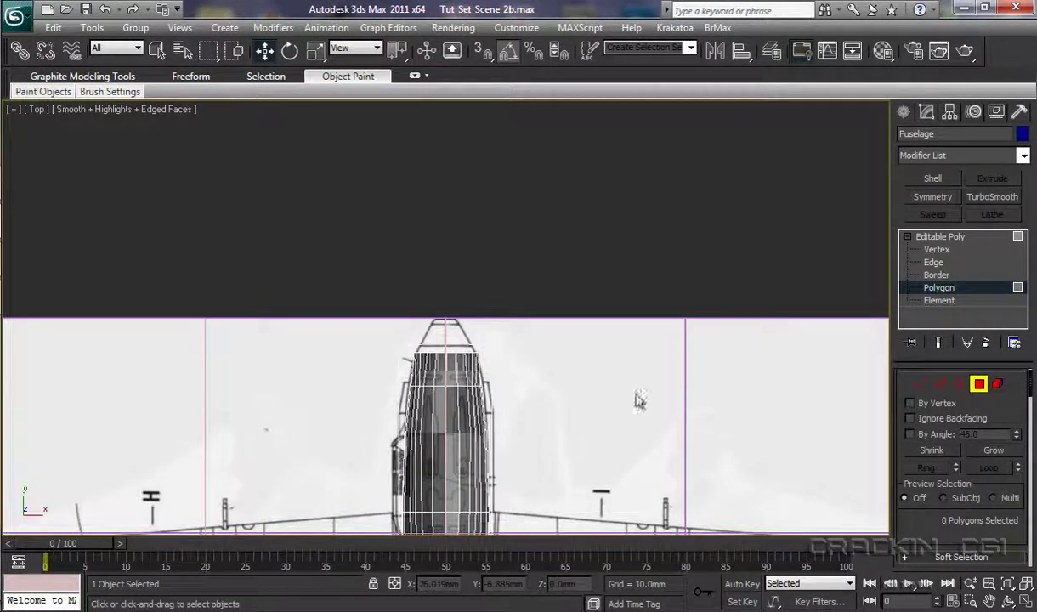
middle_drag(608, 442, 635, 289)
middle_drag(612, 493, 611, 337)
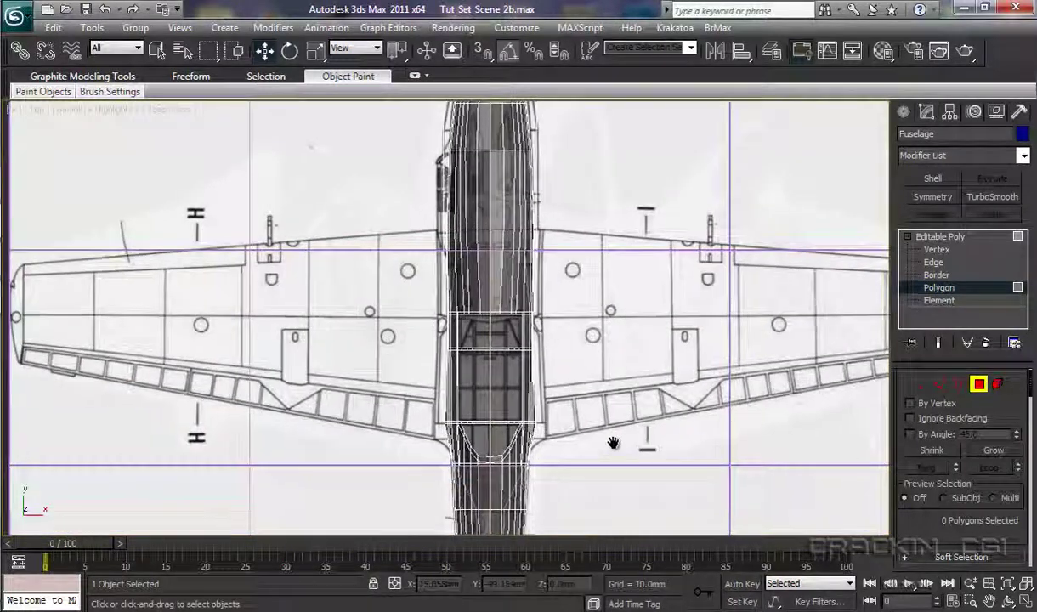
middle_drag(613, 442, 616, 183)
middle_drag(561, 415, 598, 223)
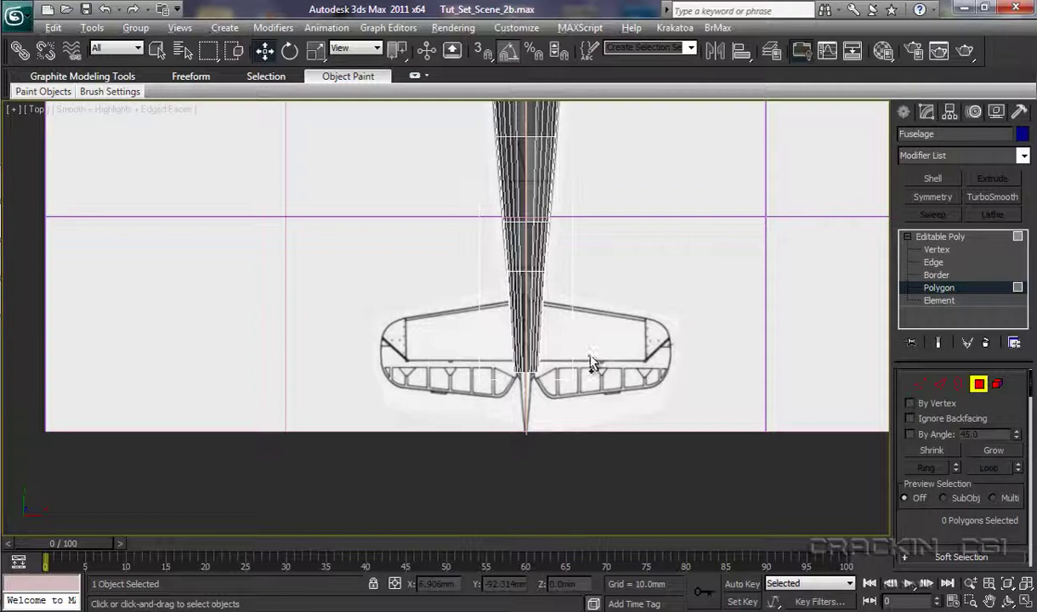
scroll(595, 357, up, 3)
scroll(594, 321, up, 5)
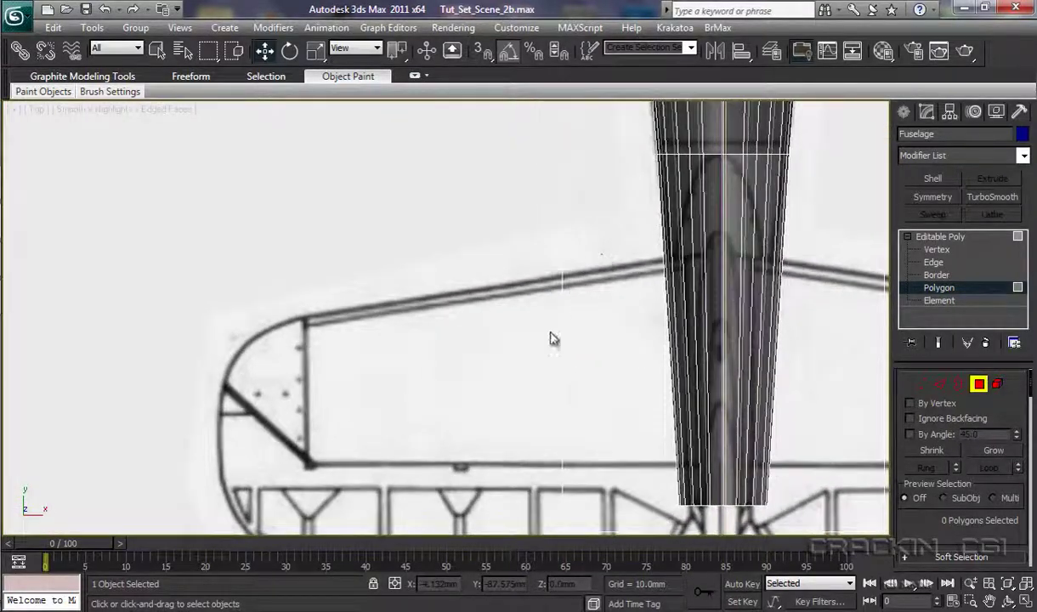
middle_drag(523, 341, 338, 358)
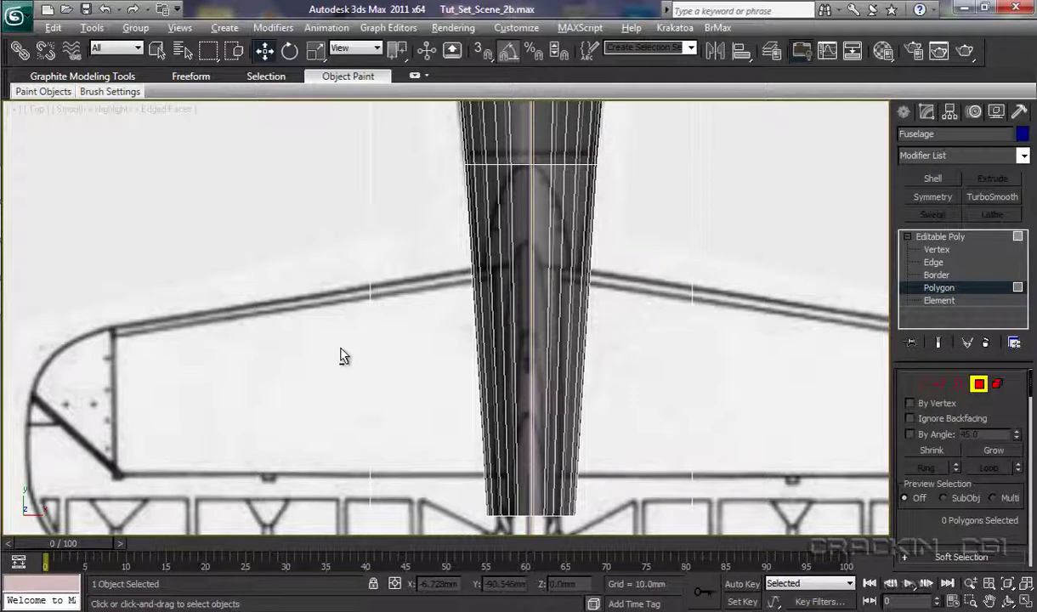
key(alt+x)
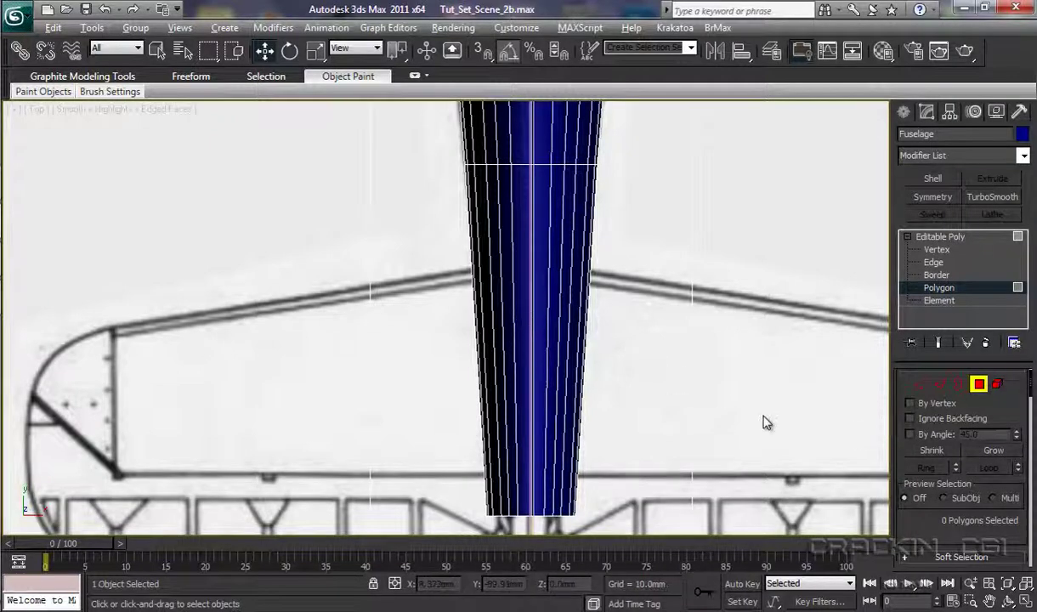
Turn on Ignore Backfacing and select the two central top polygon strips at the rear.
click(910, 419)
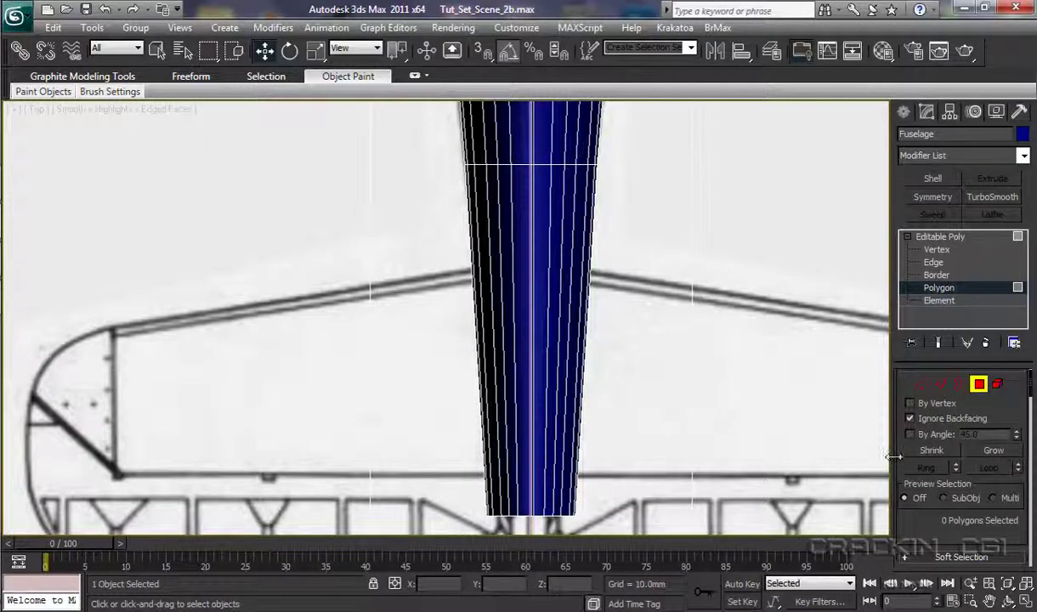
click(523, 259)
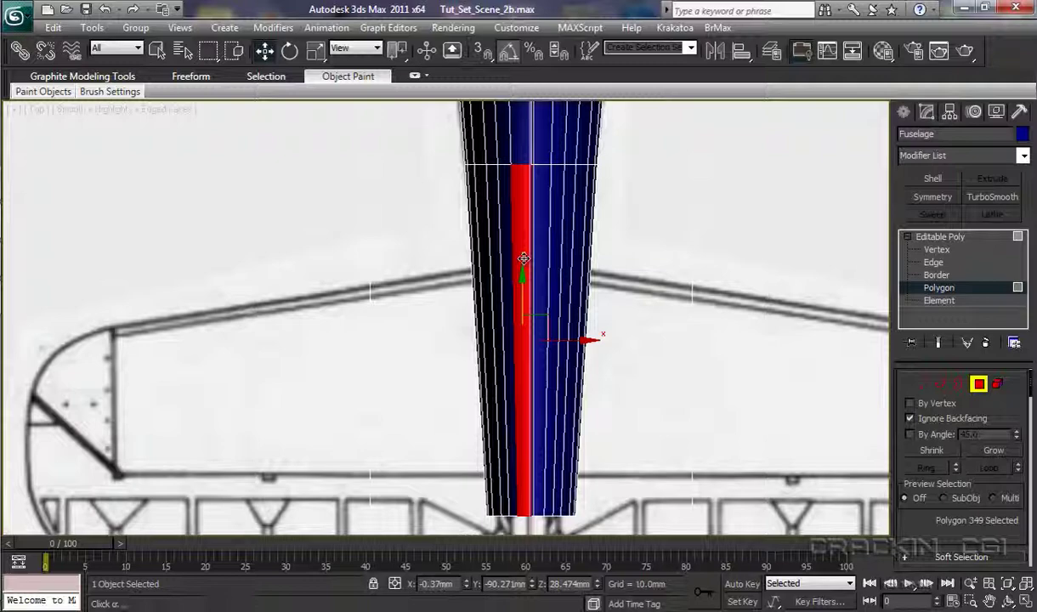
ctrl+click(540, 300)
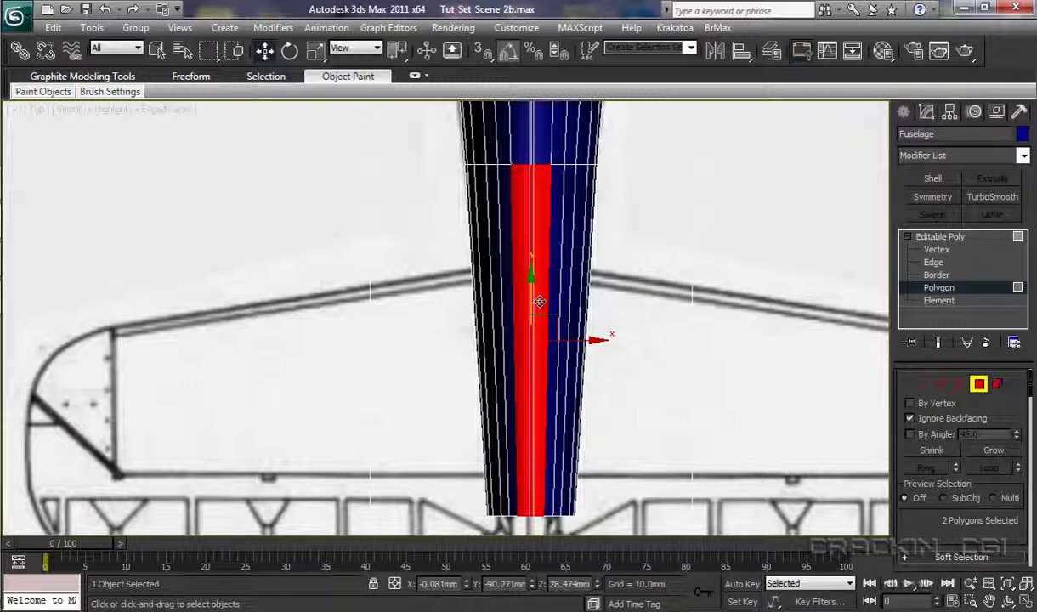
Frame the selected polygons in Left view and preview an extrusion of 0.455mm height.
key(l)
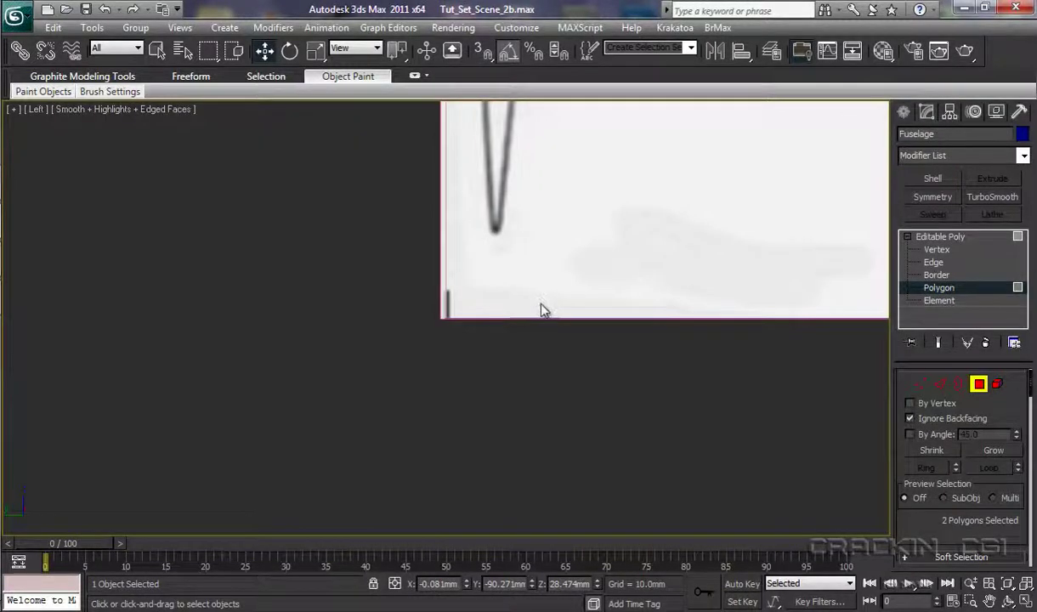
key(z)
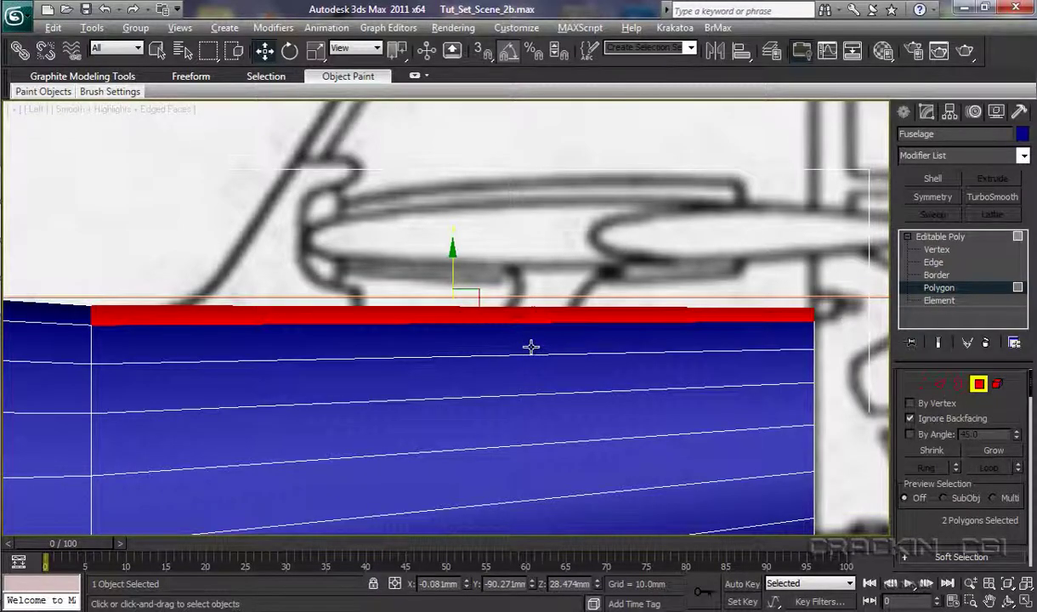
ctrl+alt+middle_drag(530, 347, 523, 427)
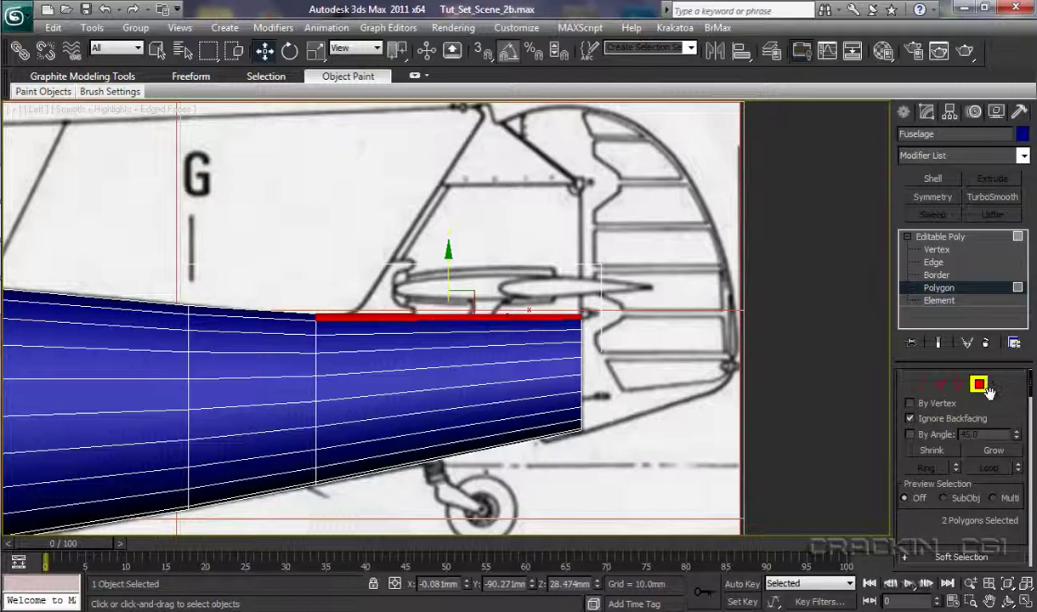
drag(1033, 387, 1033, 481)
scroll(965, 448, down, 10)
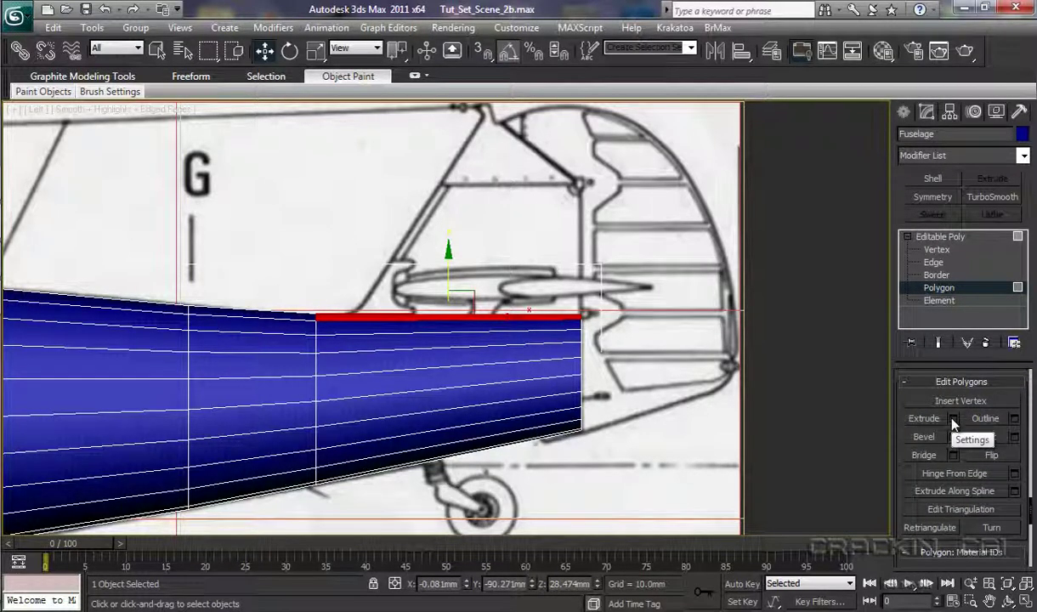
click(953, 422)
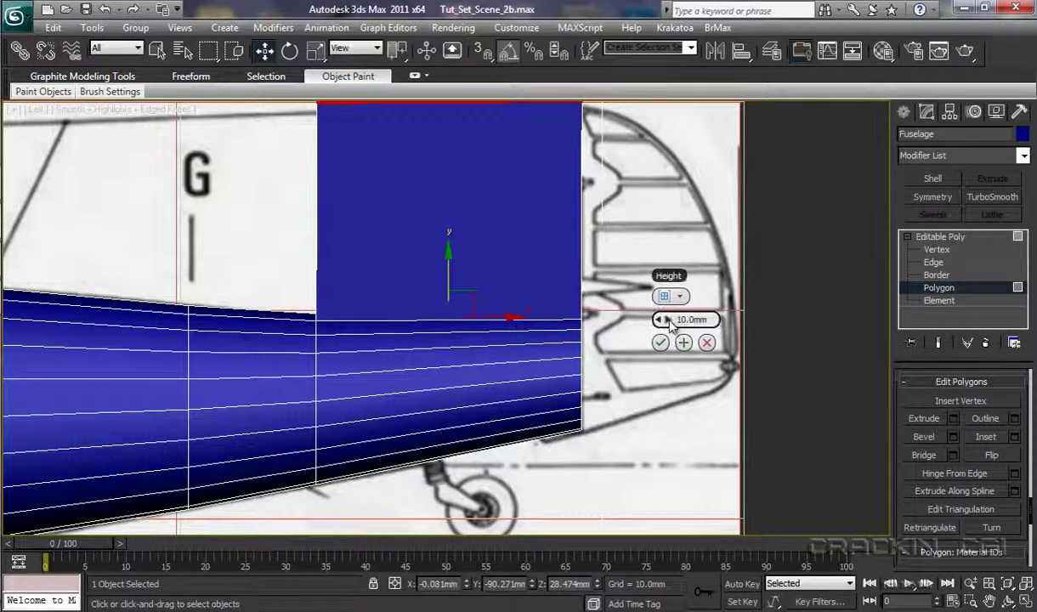
drag(665, 322, 456, 355)
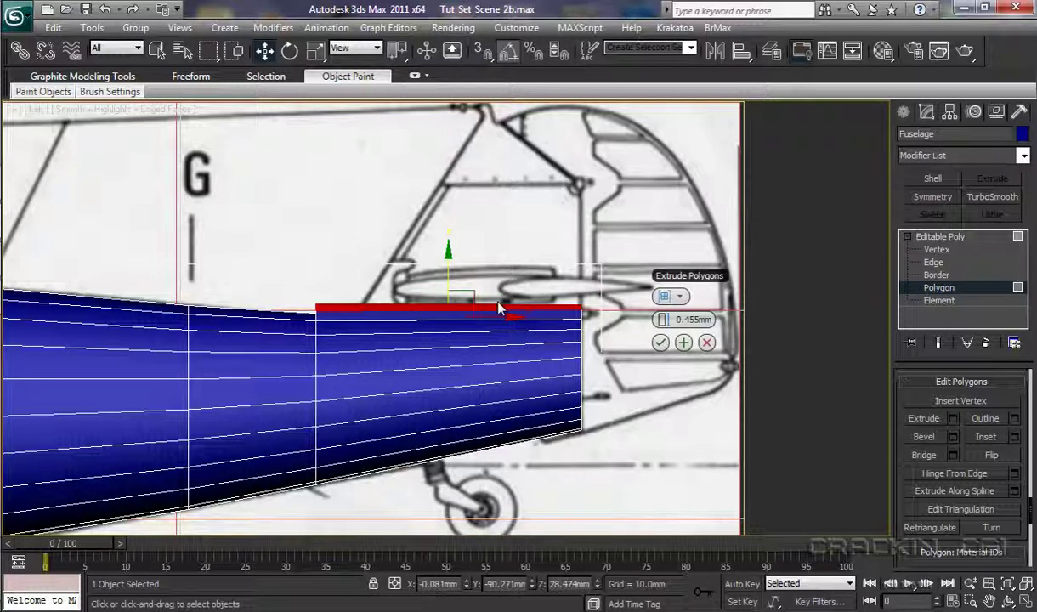
Commit the 0.455mm extrusion and inspect it in the Perspective view.
click(661, 343)
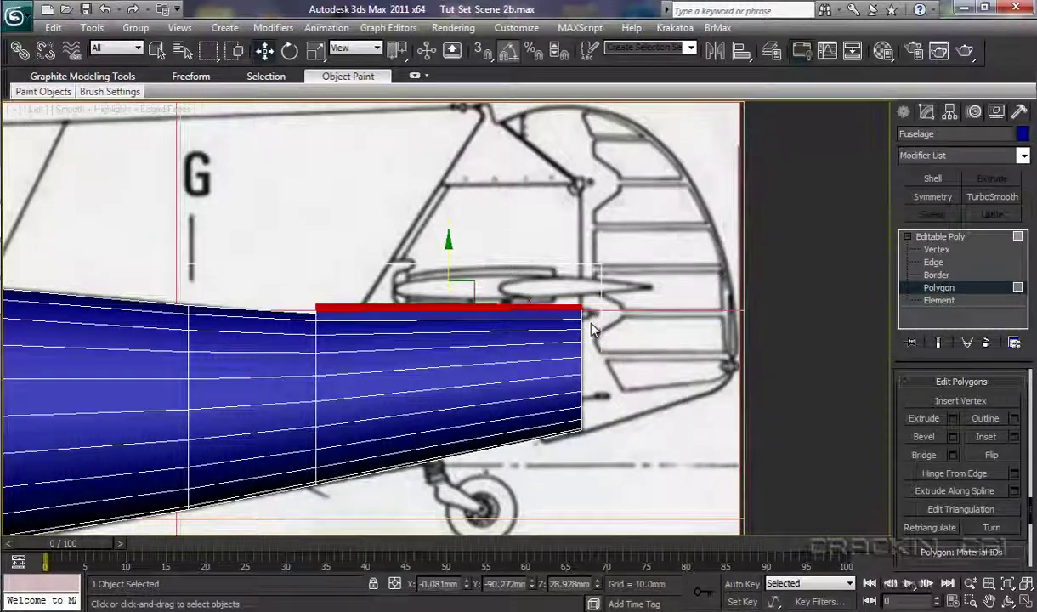
key(p)
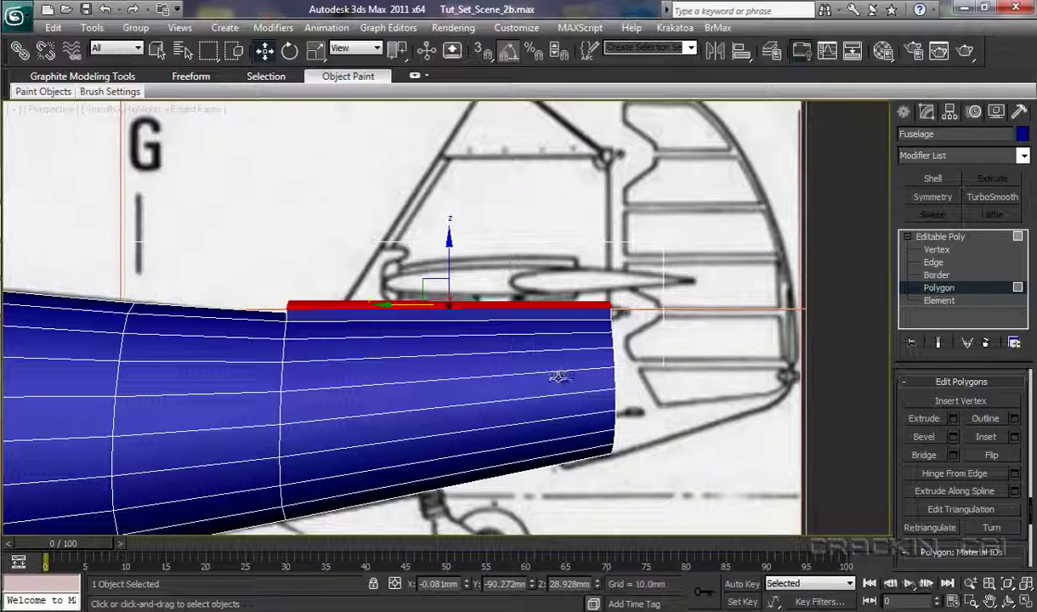
mouse_move(556, 379)
alt+middle_down()
mouse_move(428, 372)
mouse_move(412, 383)
mouse_move(554, 385)
alt+middle_up()
scroll(486, 376, up, 5)
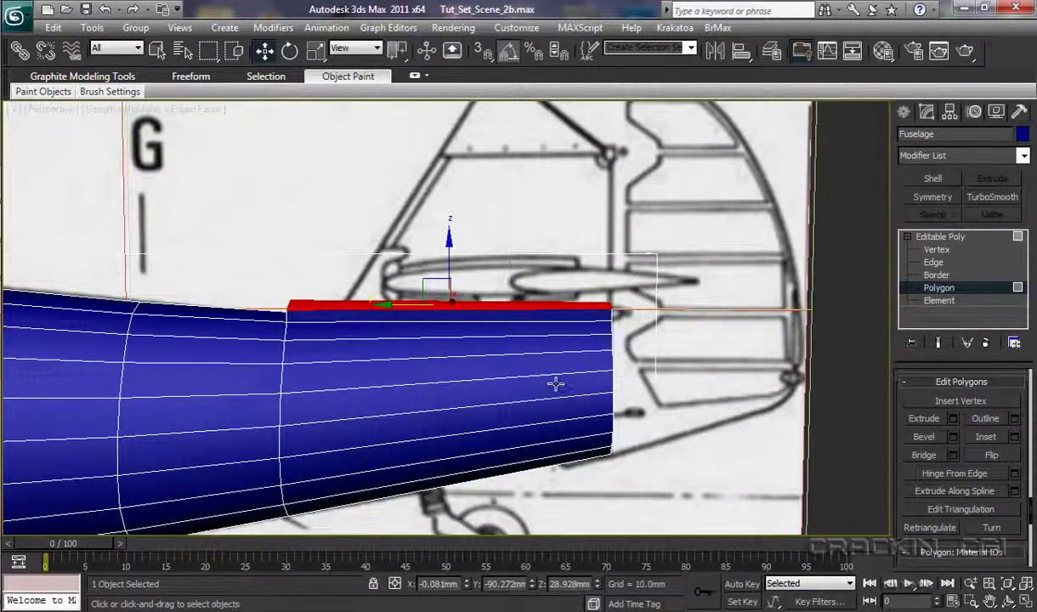
Back in Left view, marquee-select the vertices along the tail's top edge.
key(l)
key(z)
scroll(546, 392, down, 4)
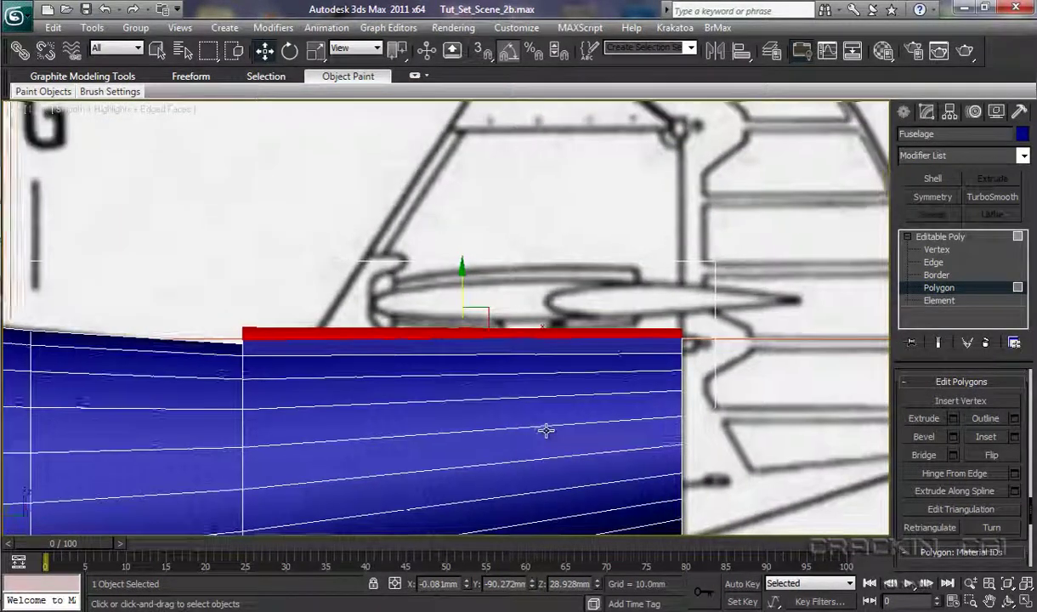
click(940, 252)
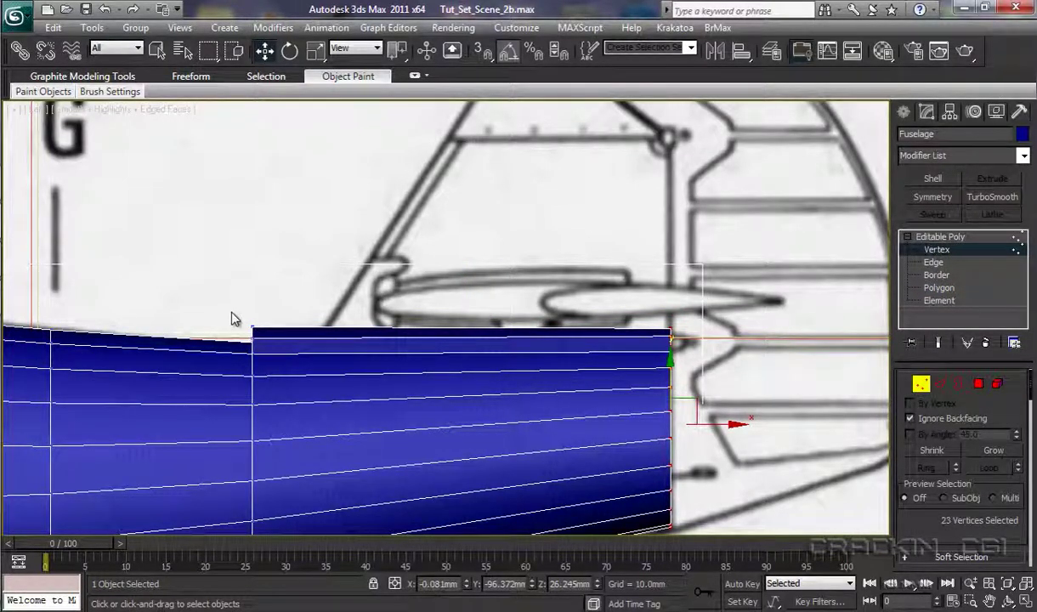
drag(238, 314, 692, 346)
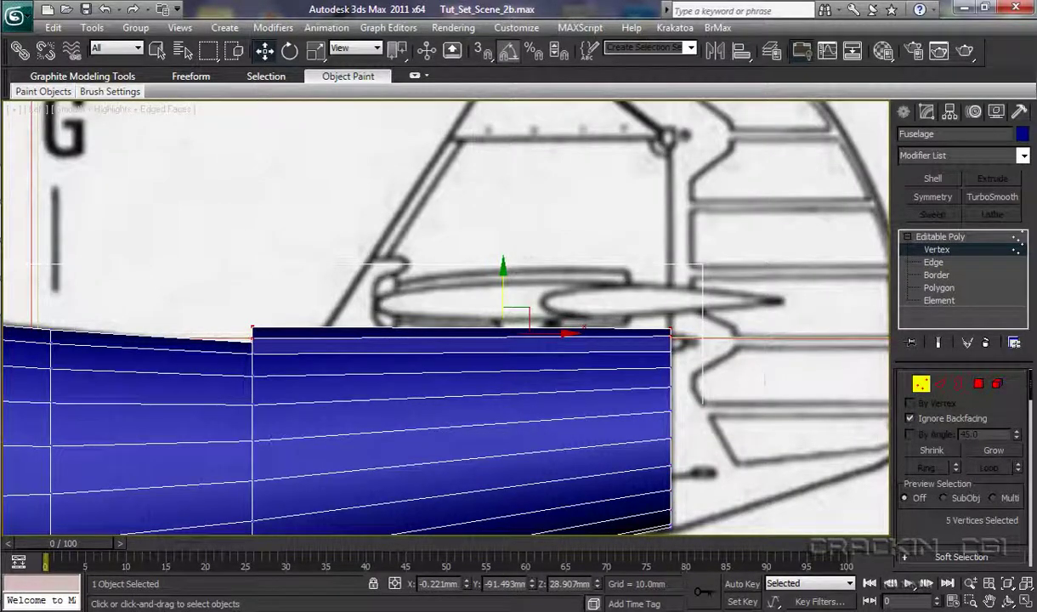
Level the selected top tail-edge vertices with Make Planar on the Y axis.
scroll(913, 409, down, 10)
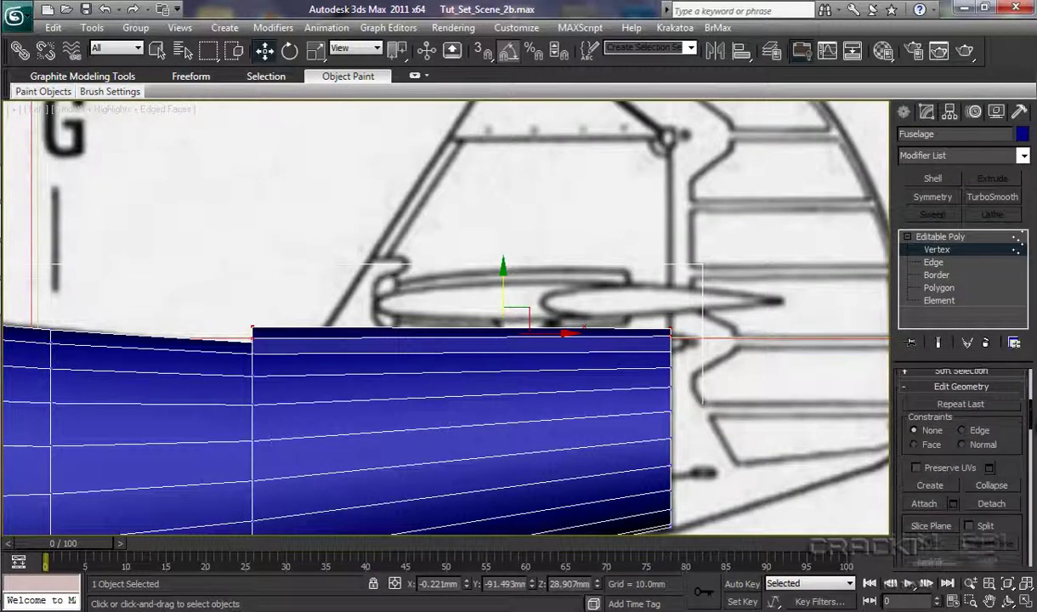
scroll(914, 378, down, 4)
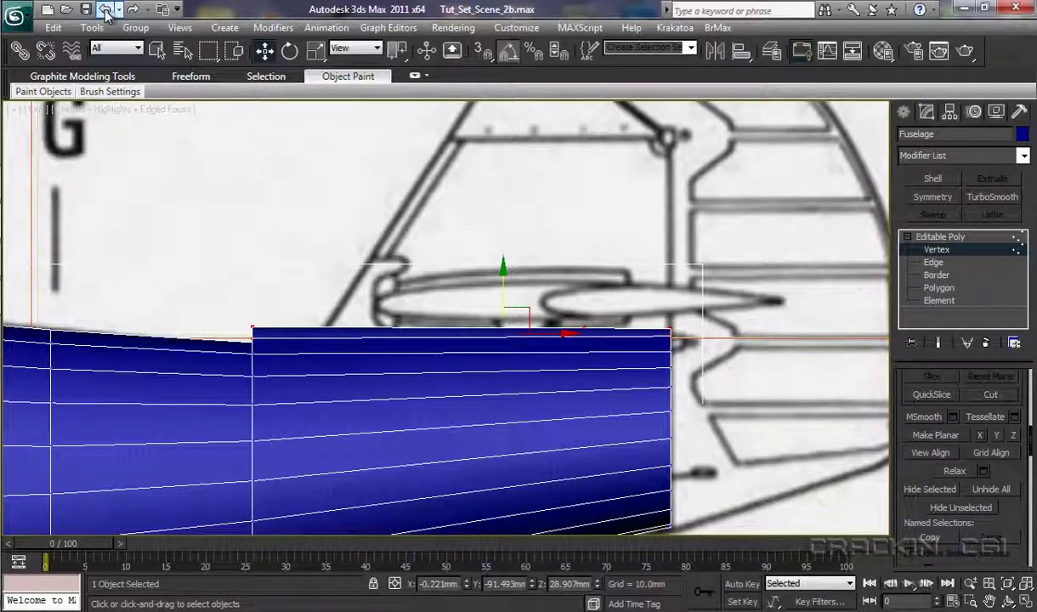
click(999, 434)
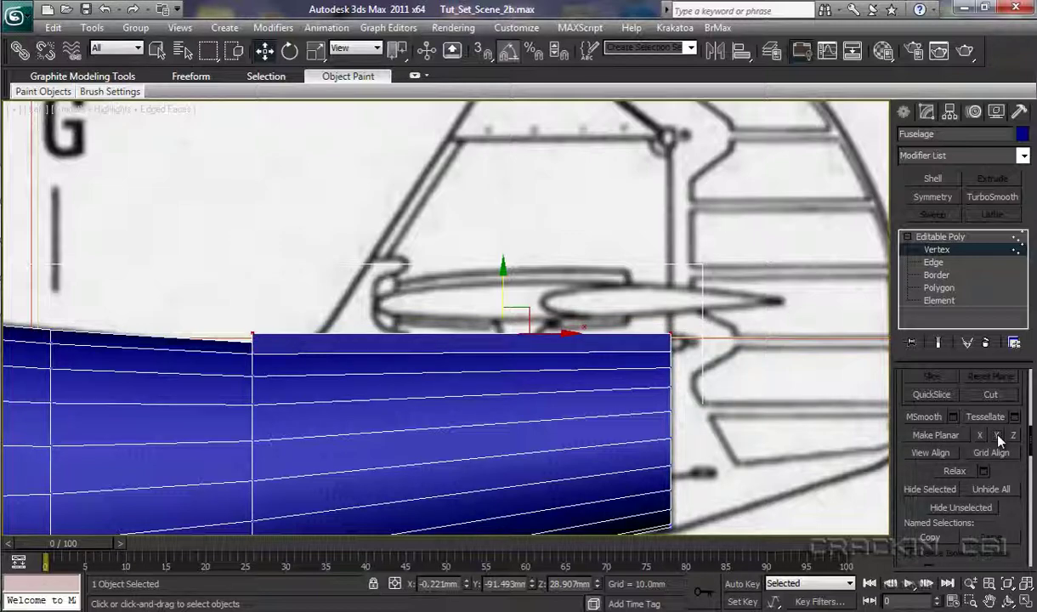
key(p)
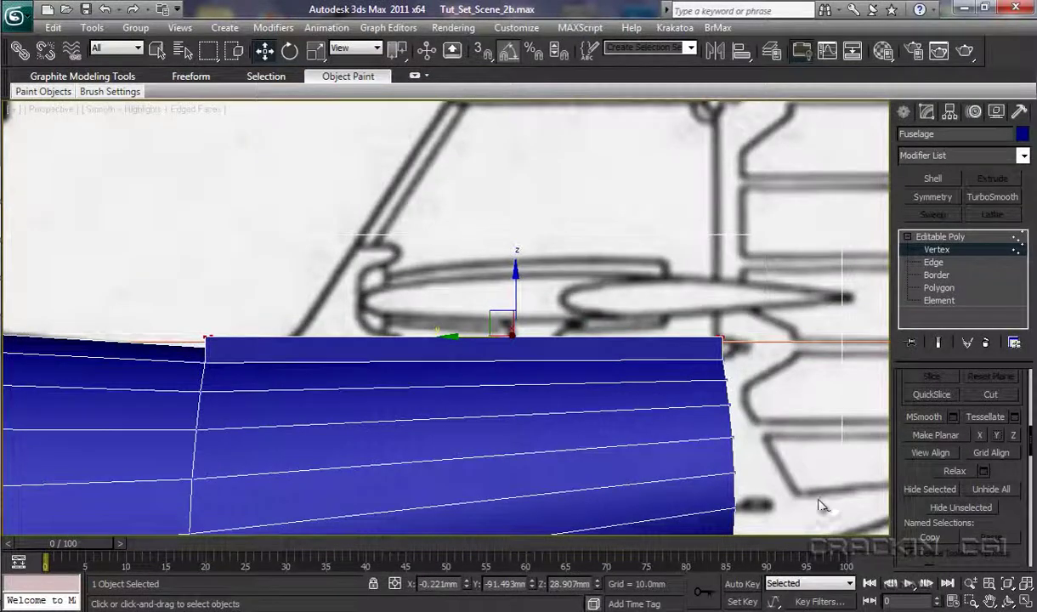
alt+middle_drag(678, 476, 531, 474)
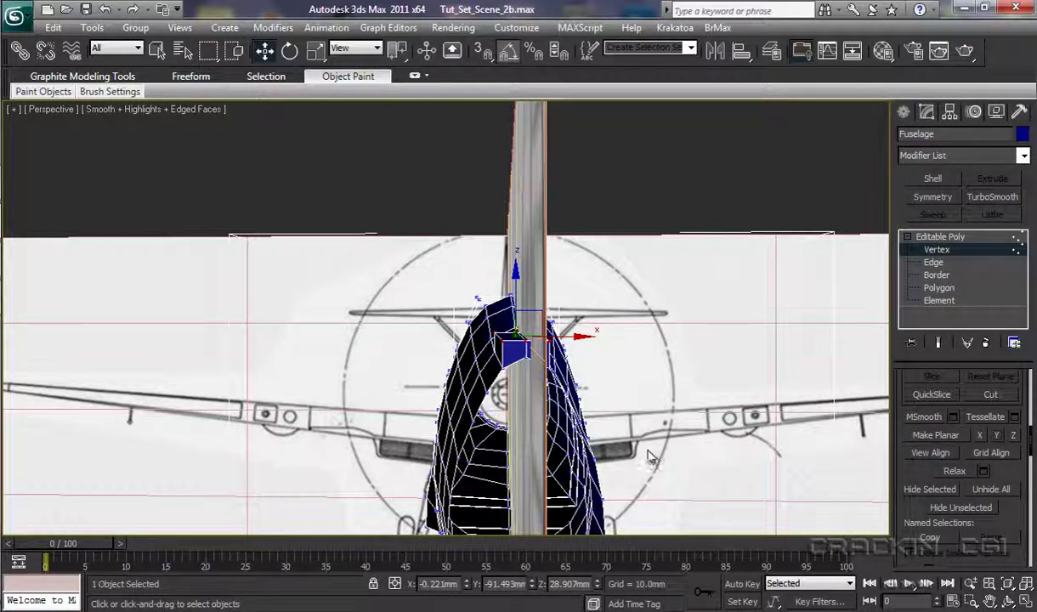
alt+middle_drag(648, 456, 607, 389)
scroll(672, 456, up, 5)
alt+middle_drag(672, 457, 686, 456)
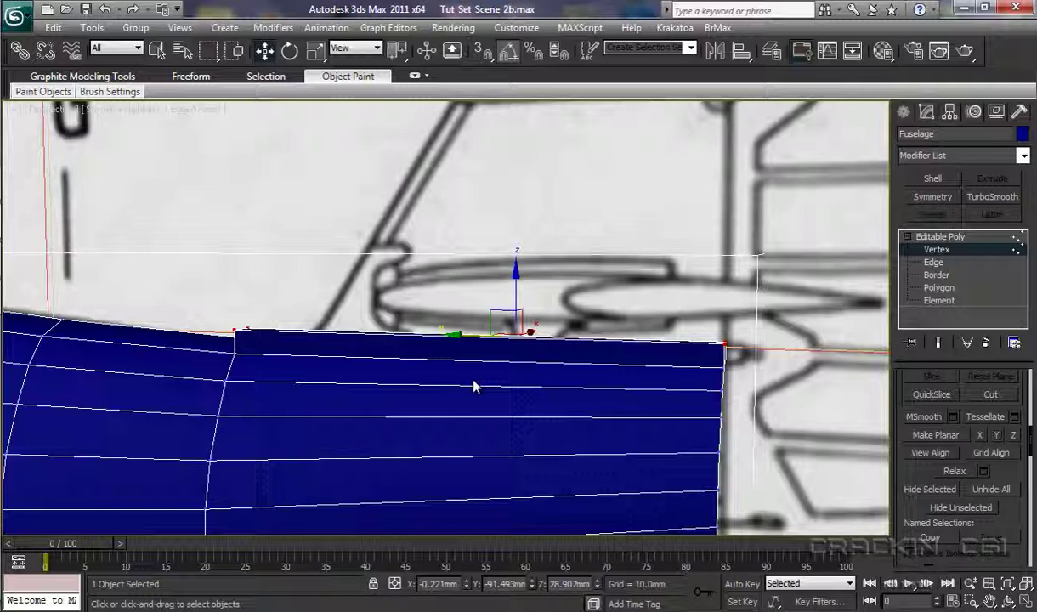
Frame the tail's top edge in Left view and restore the multi-viewport layout.
key(l)
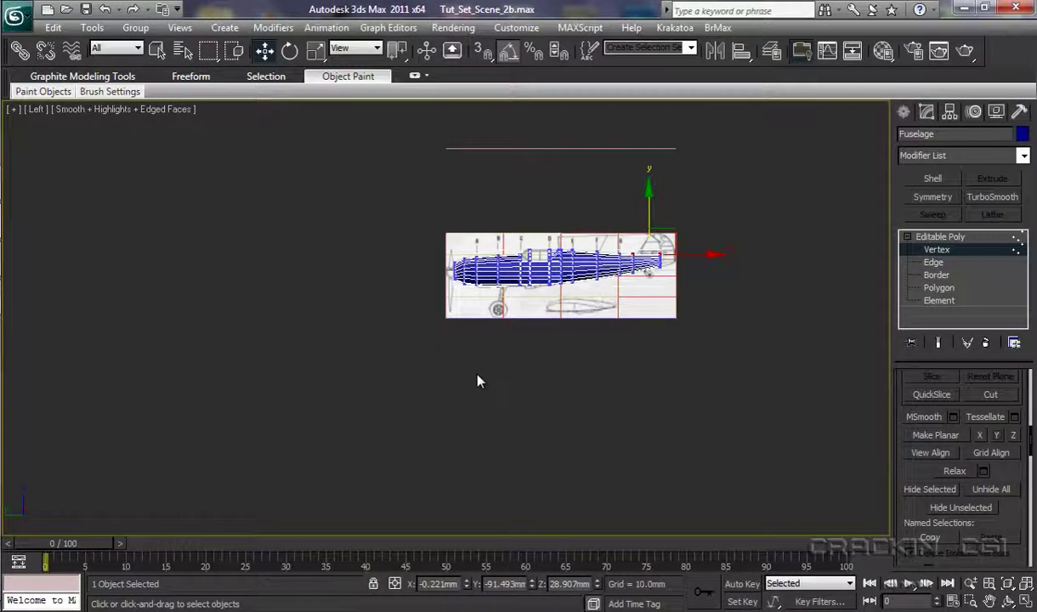
key(z)
scroll(521, 373, down, 5)
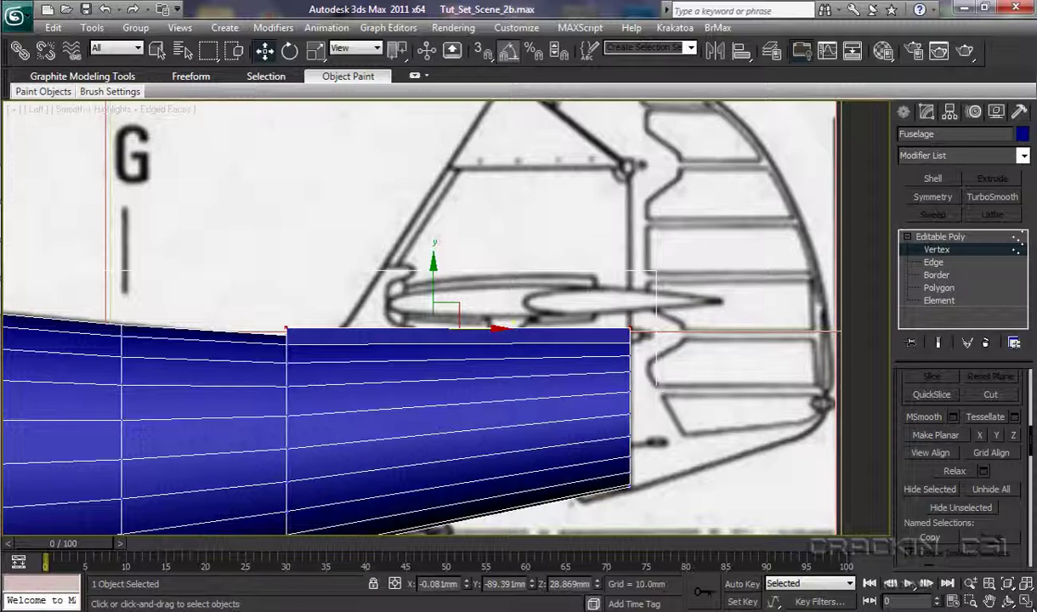
click(1027, 602)
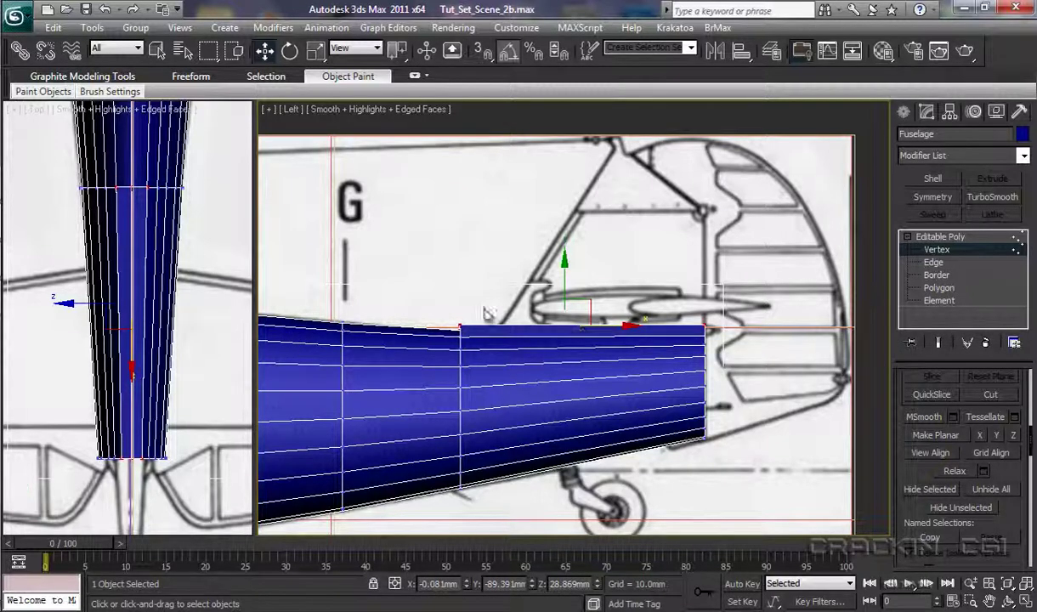
Select the front vertices of the tail top and make the fuselage see-through.
drag(479, 312, 446, 333)
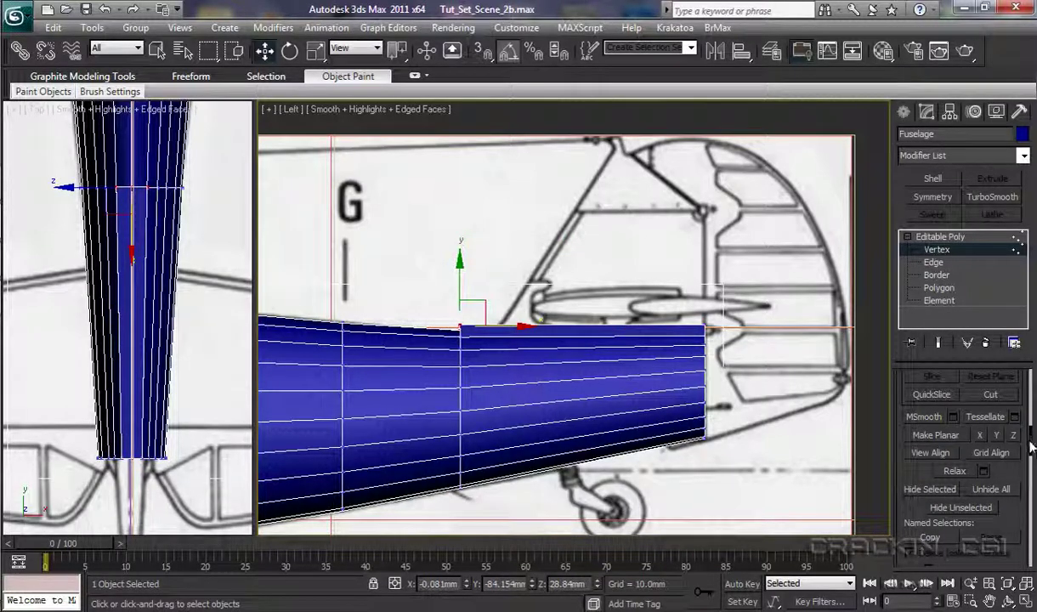
scroll(984, 429, up, 8)
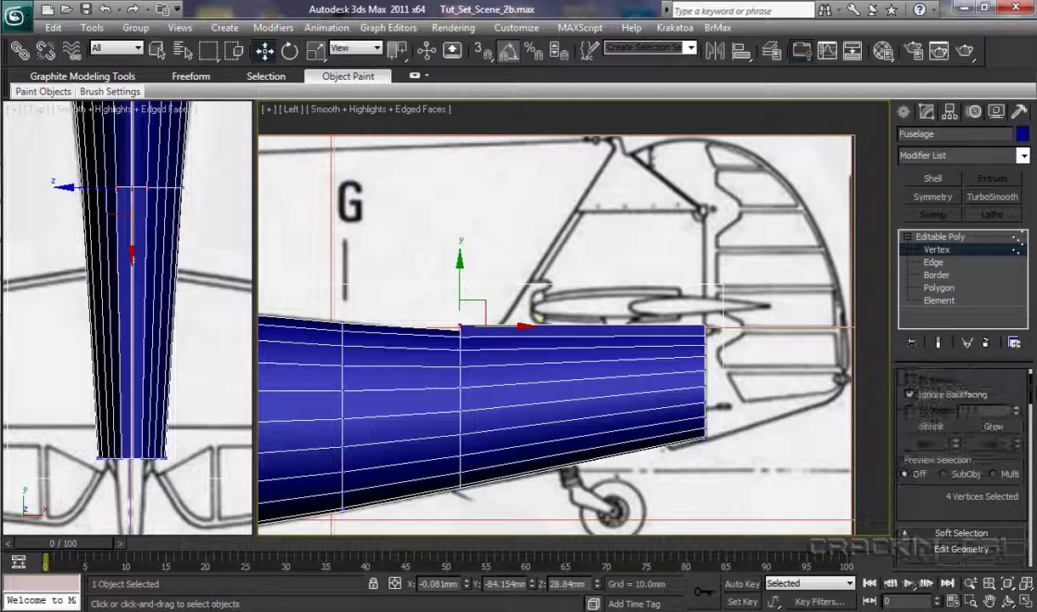
scroll(927, 425, up, 2)
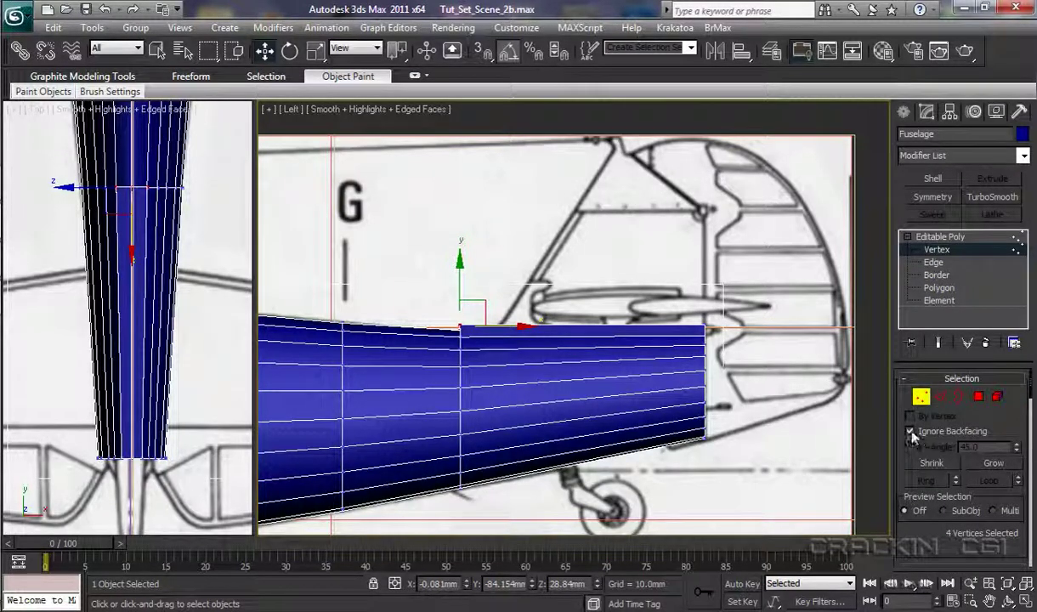
click(427, 303)
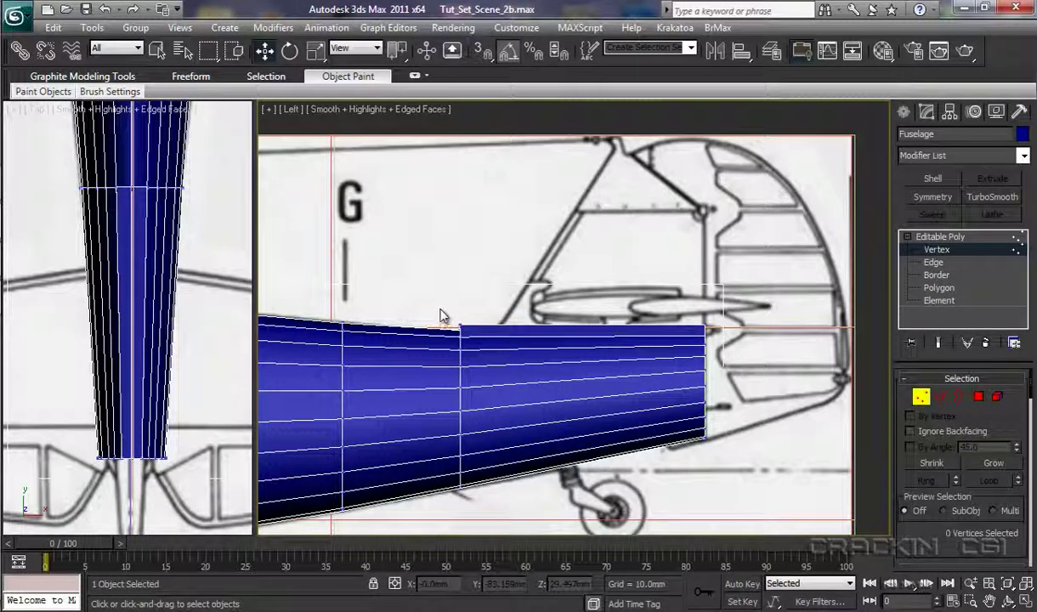
drag(443, 308, 566, 329)
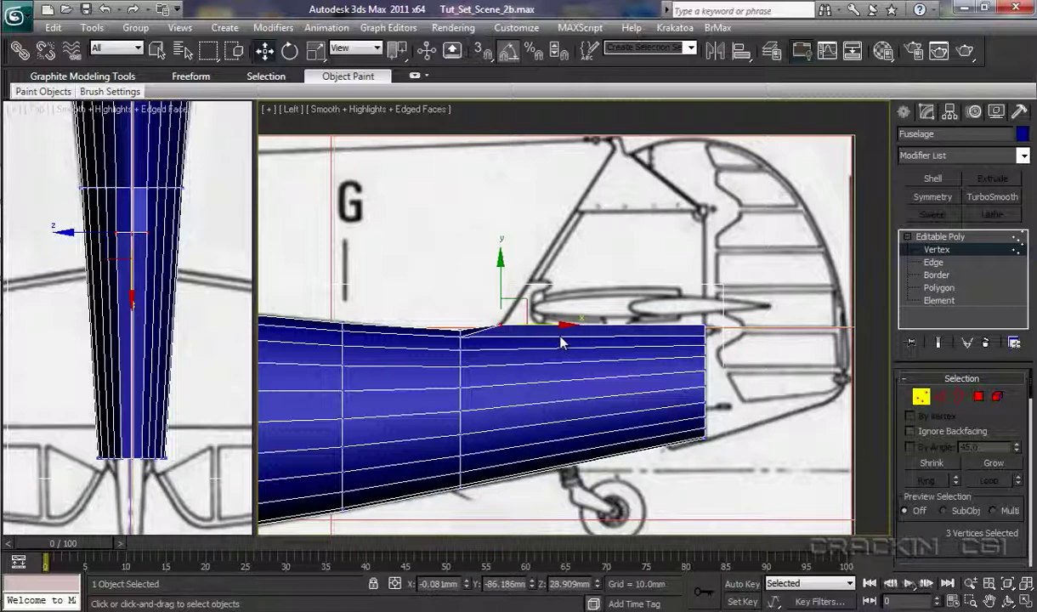
key(alt+x)
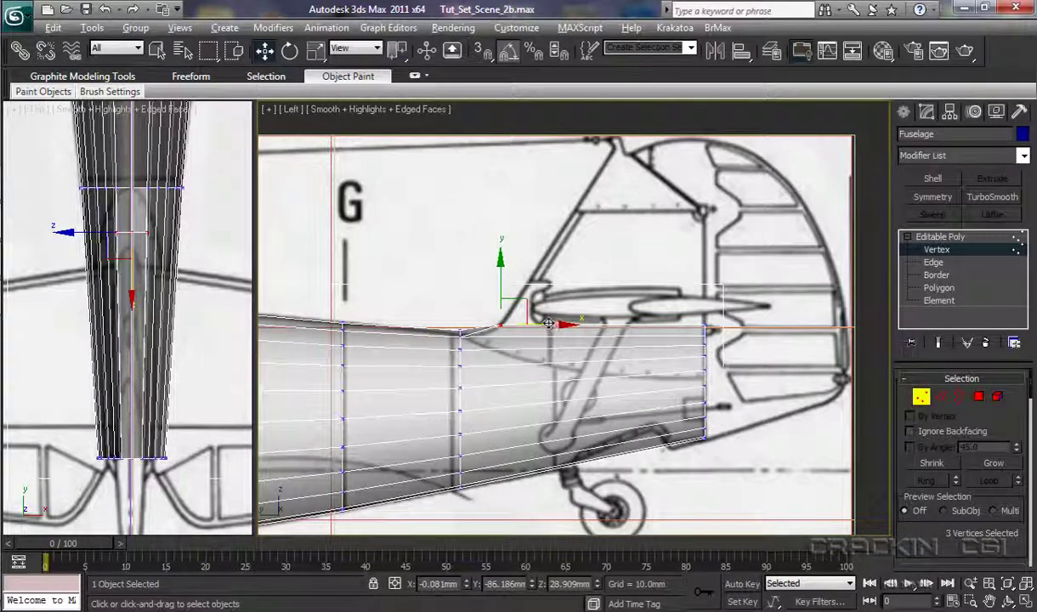
Extrude the top tail polygons 0.879mm, then select the fin's front corner vertices.
click(938, 288)
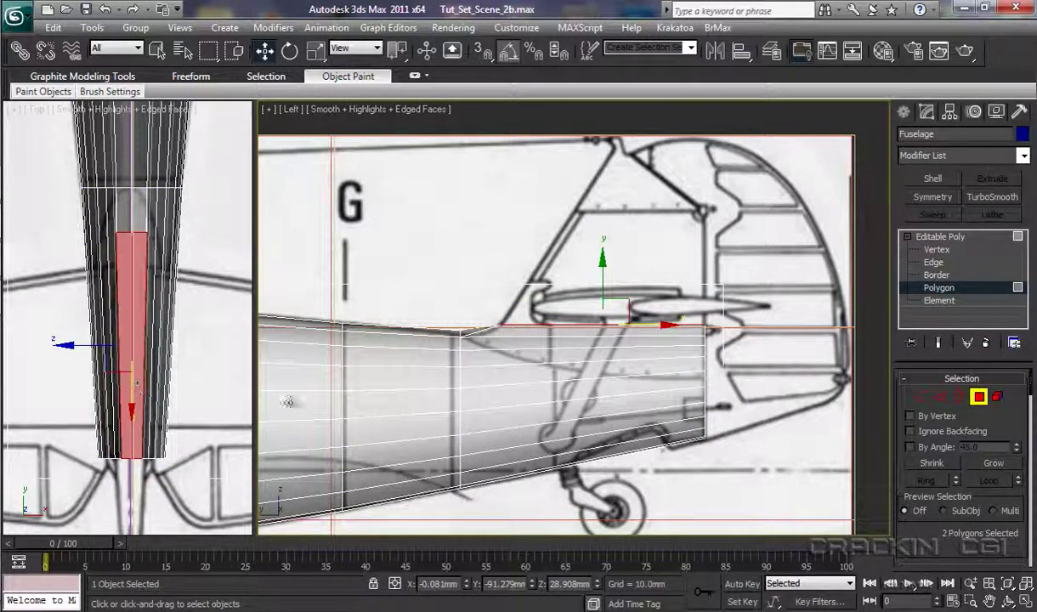
drag(1033, 389, 1033, 521)
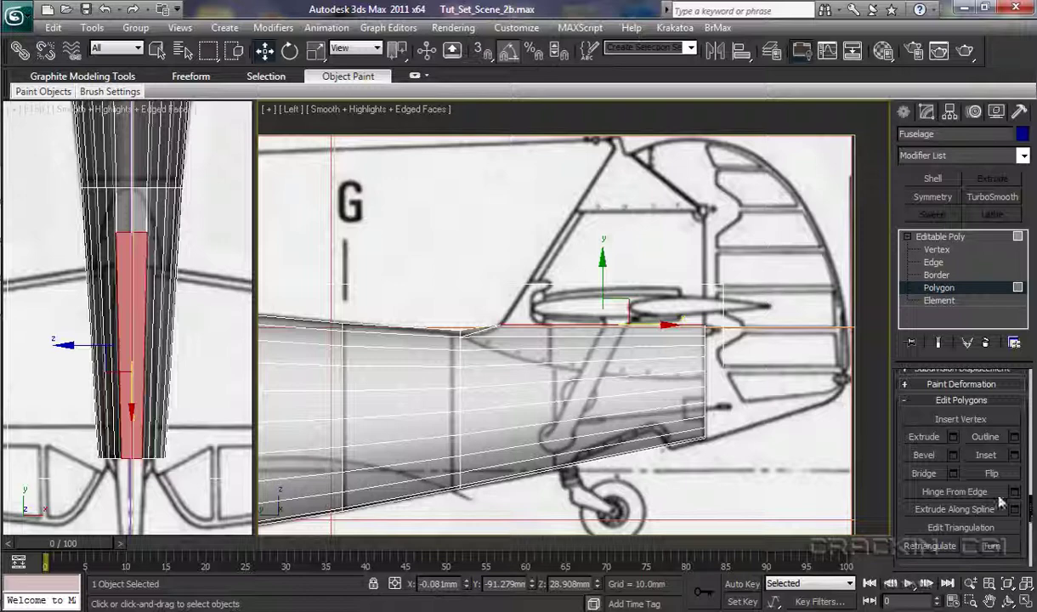
click(953, 437)
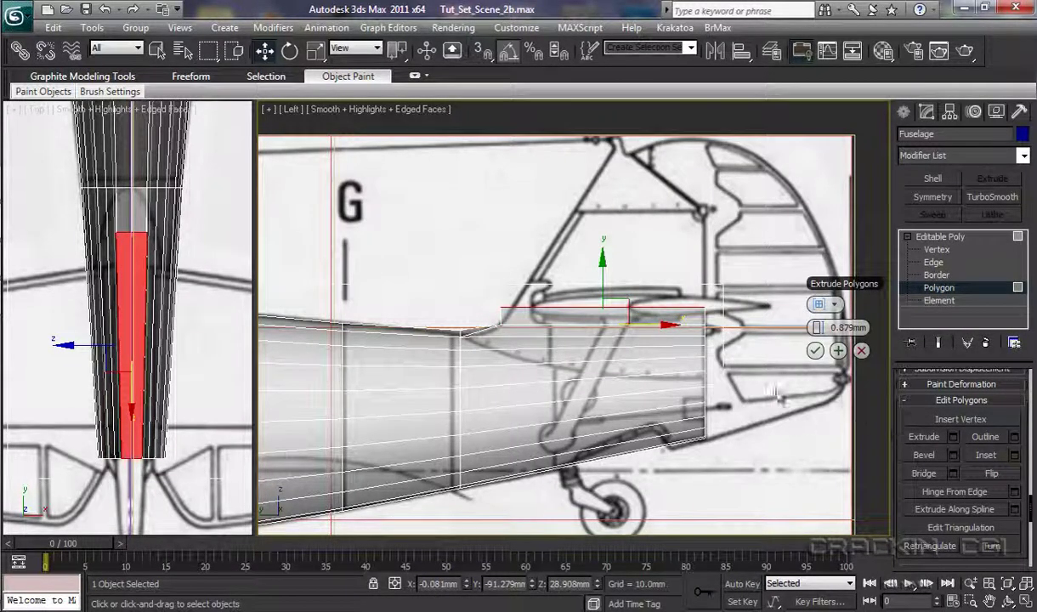
click(813, 351)
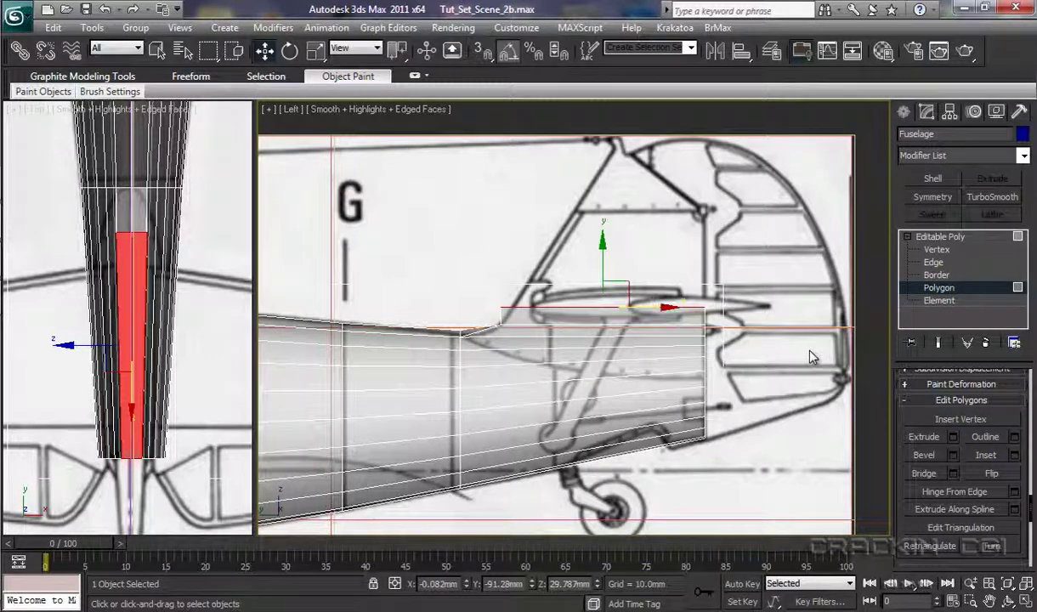
click(936, 250)
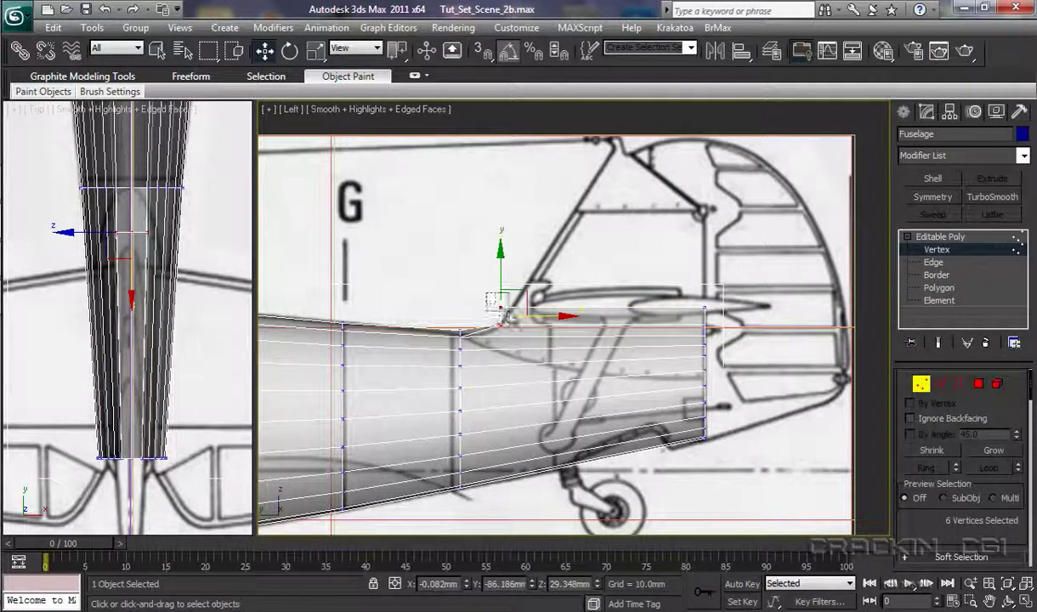
drag(467, 270, 591, 310)
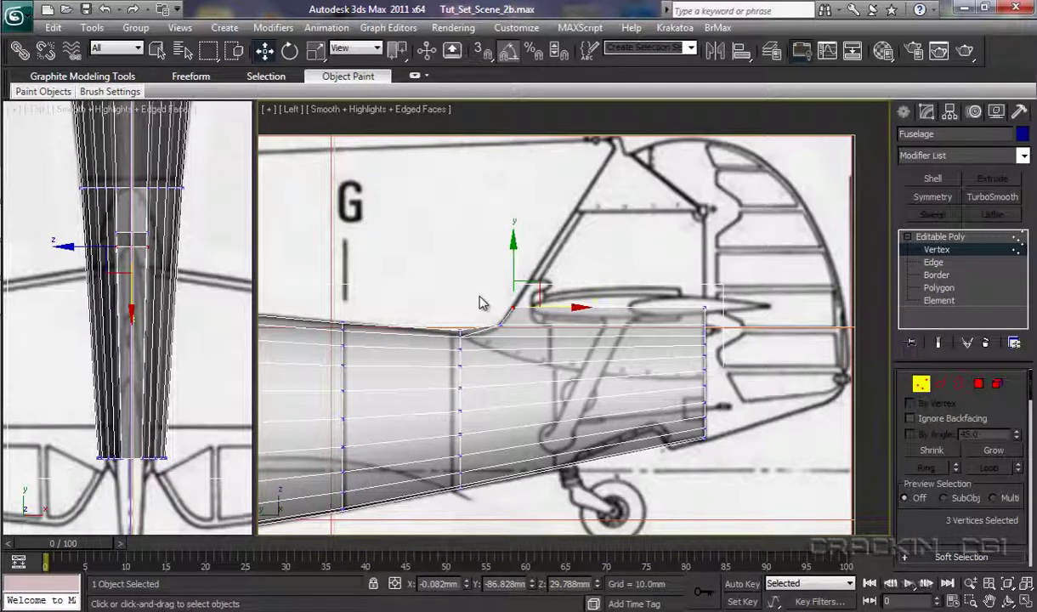
Extrude the tail polygons 4.818mm upward into a fin block.
click(939, 288)
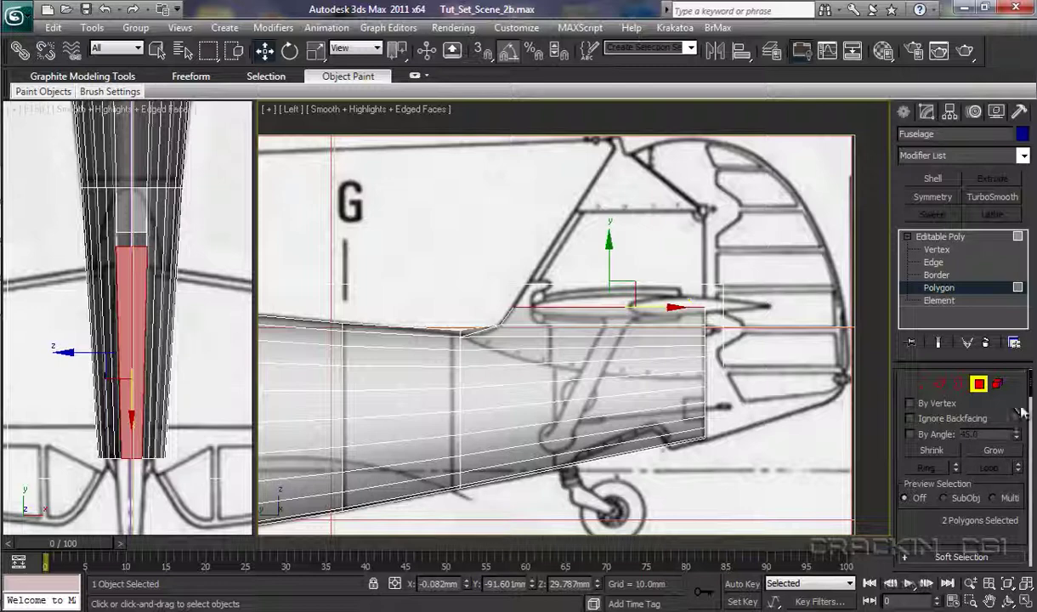
drag(1031, 400, 1034, 532)
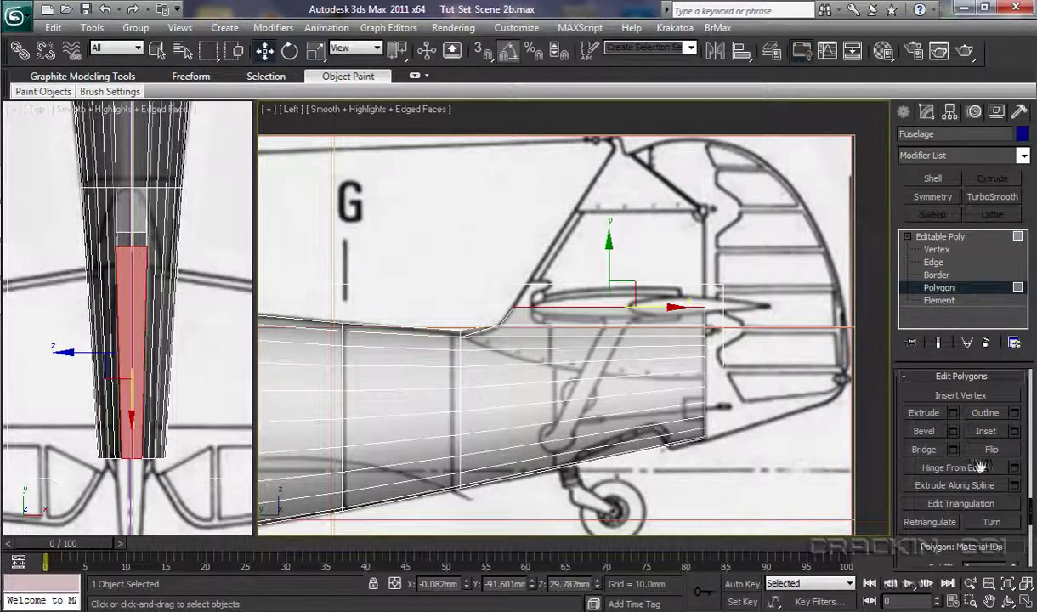
click(954, 413)
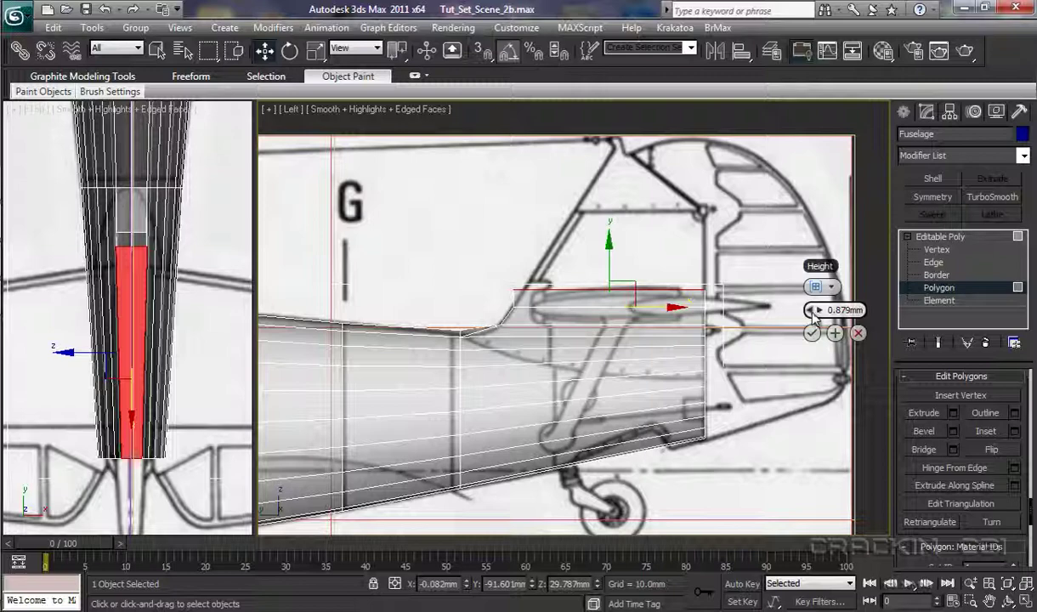
drag(812, 310, 891, 323)
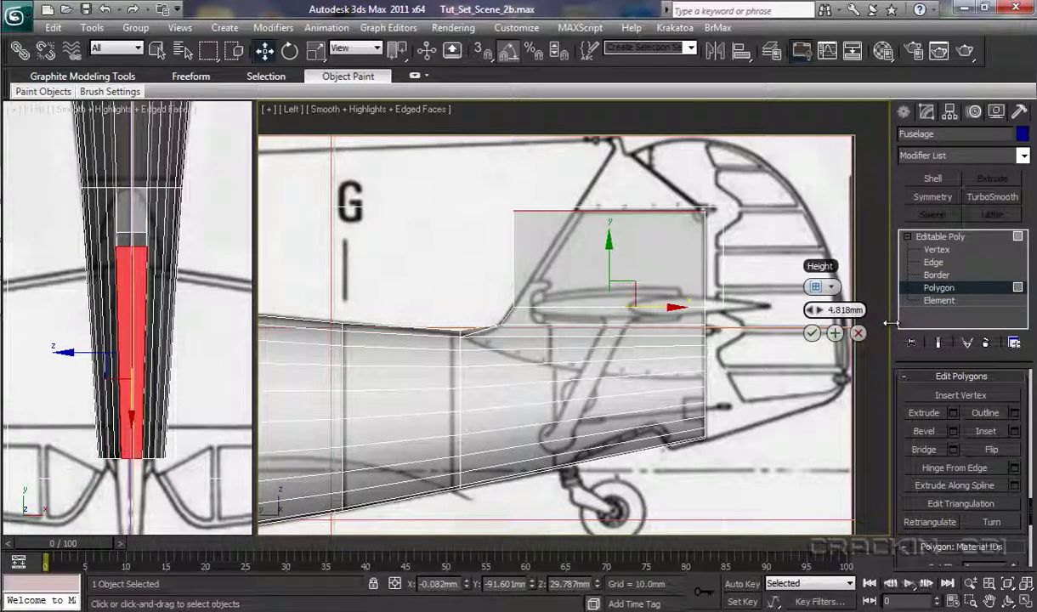
click(821, 334)
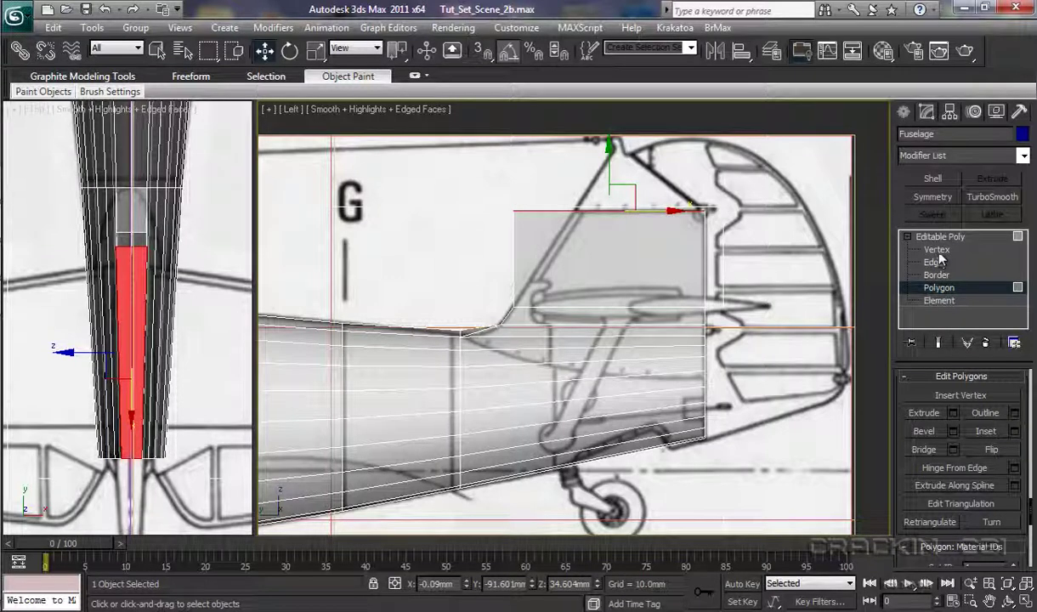
Slide the fin's three top-left corner vertices right along X to slant its front.
click(938, 250)
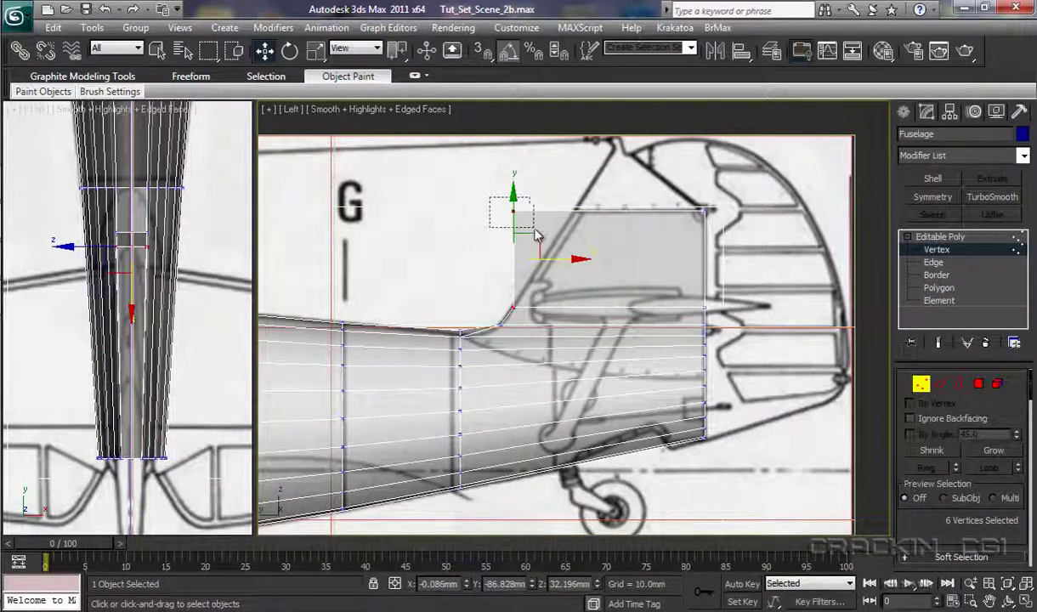
drag(536, 235, 502, 197)
drag(587, 212, 639, 219)
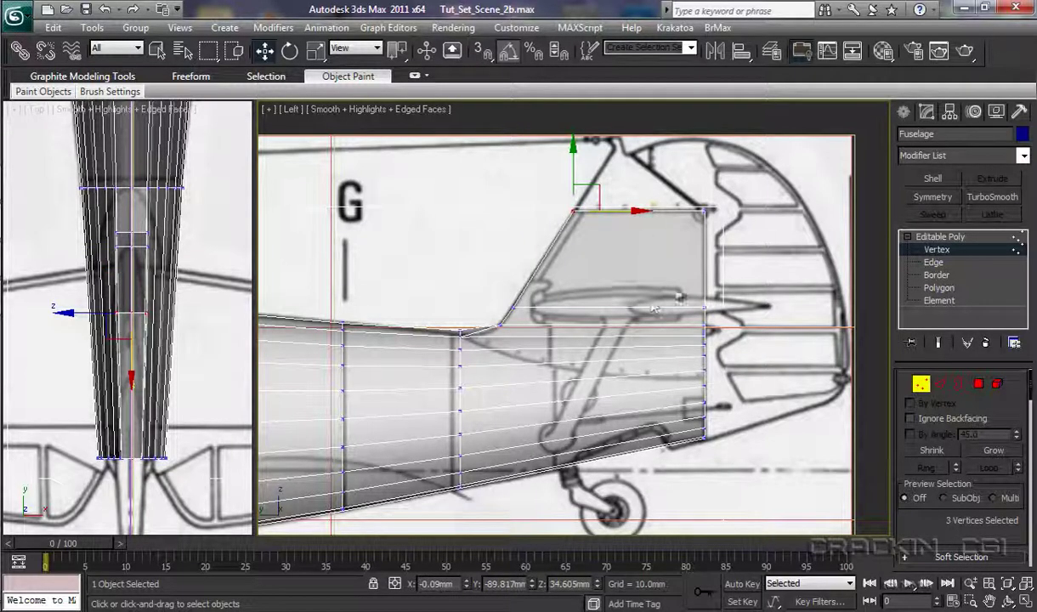
Extrude the fin polygons again up to the blueprint's fin top.
click(940, 287)
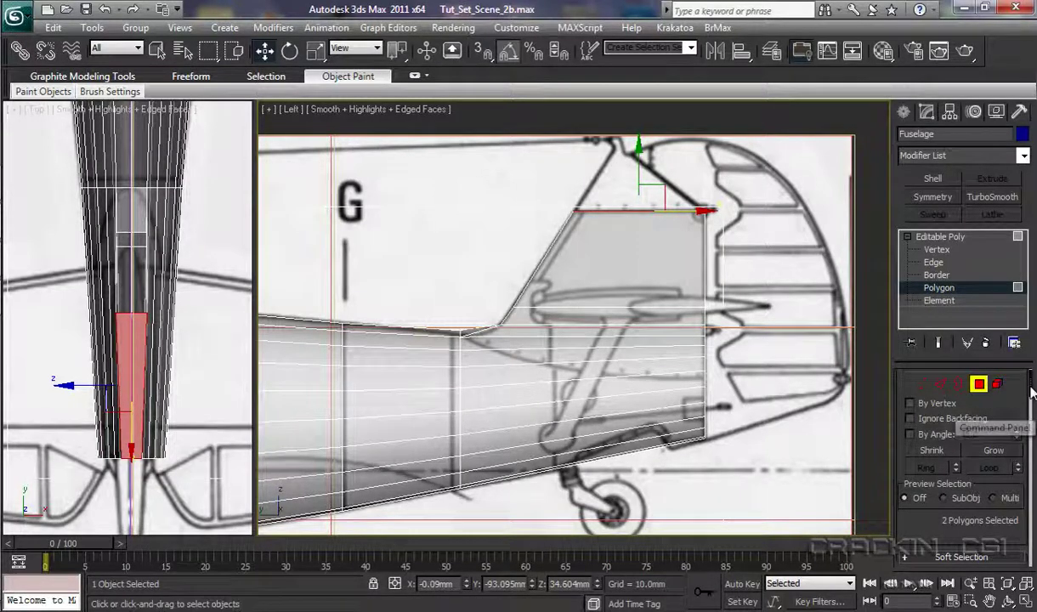
drag(1032, 383, 1033, 473)
scroll(961, 459, down, 10)
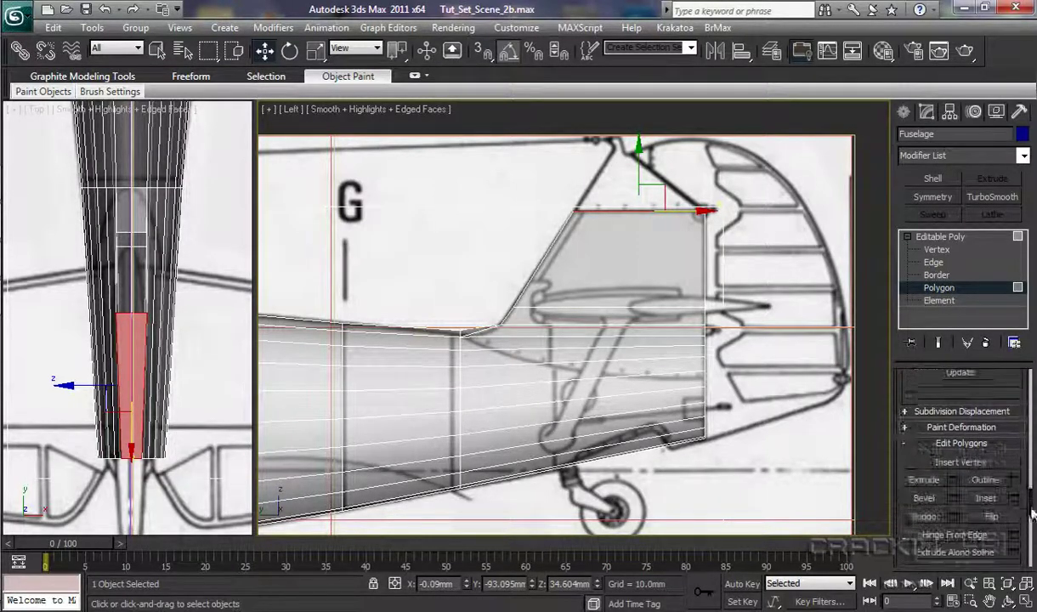
click(953, 446)
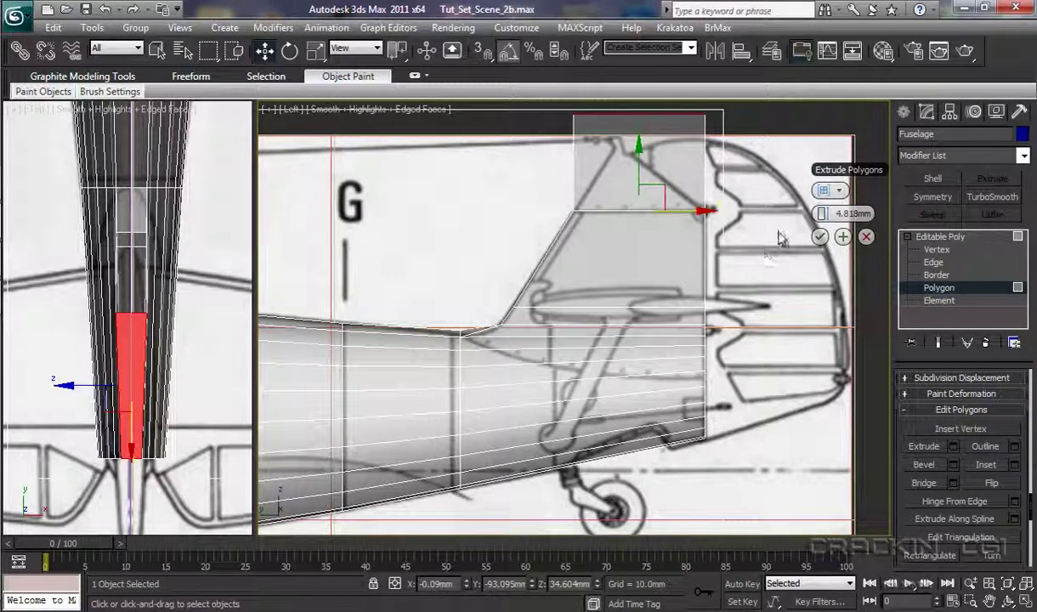
drag(818, 216, 764, 227)
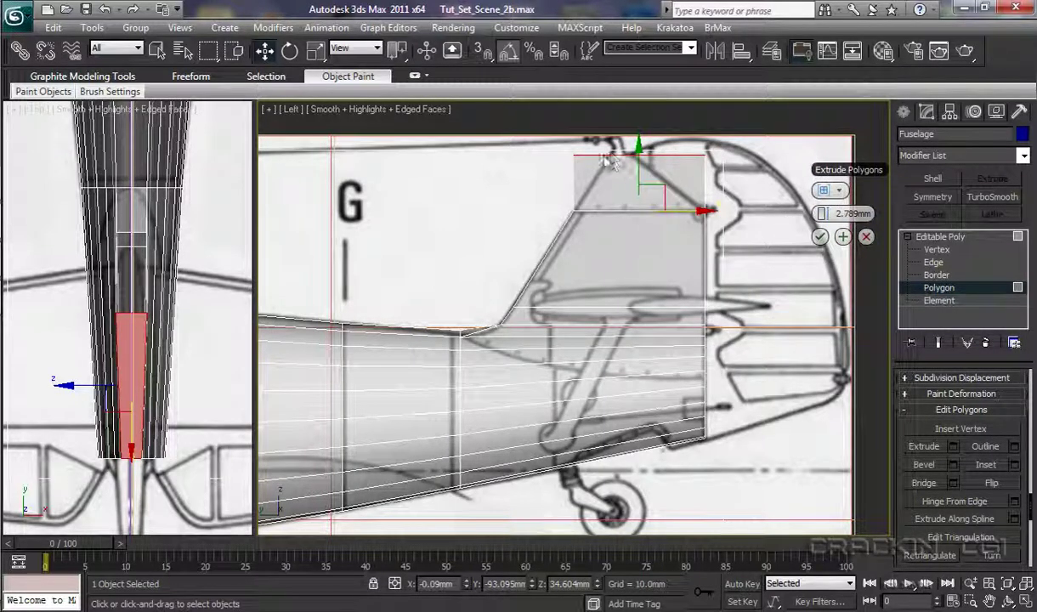
click(834, 238)
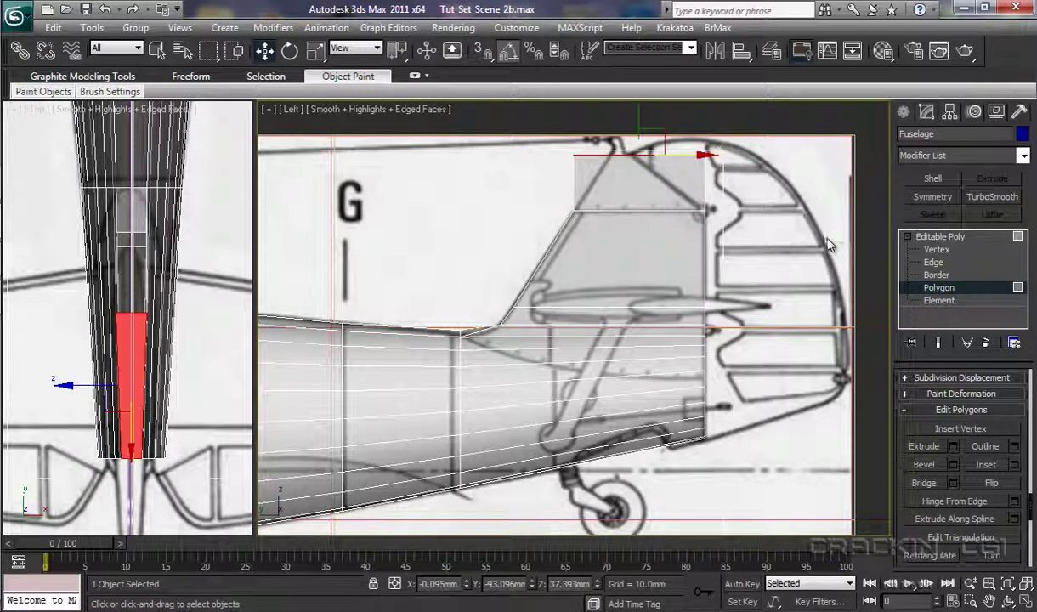
Move the fin's three top vertices right onto the blueprint outline and exit to object level.
click(937, 250)
drag(560, 153, 733, 159)
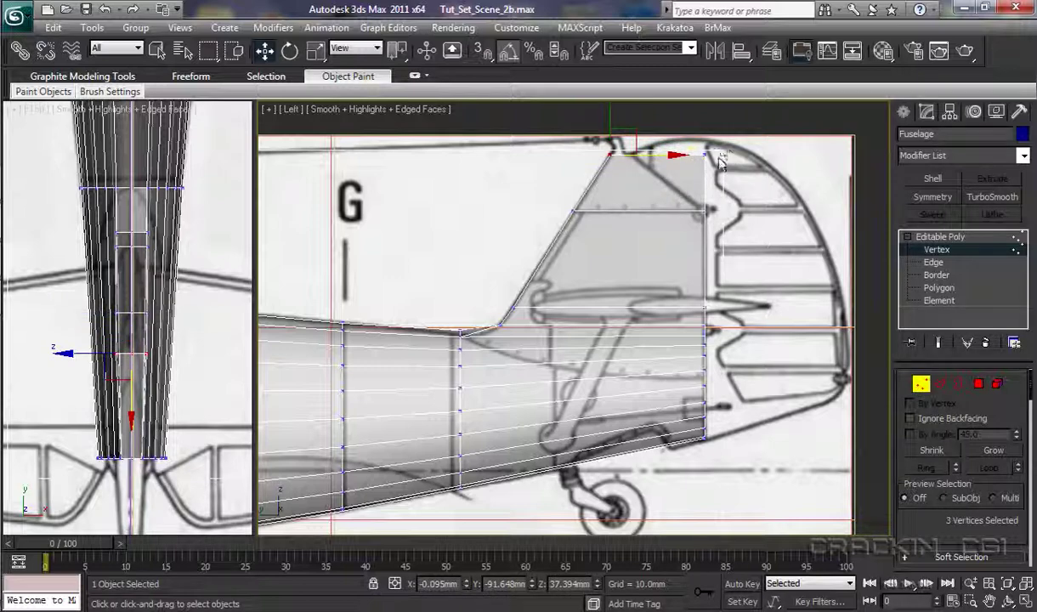
drag(657, 155, 687, 162)
right_click(687, 161)
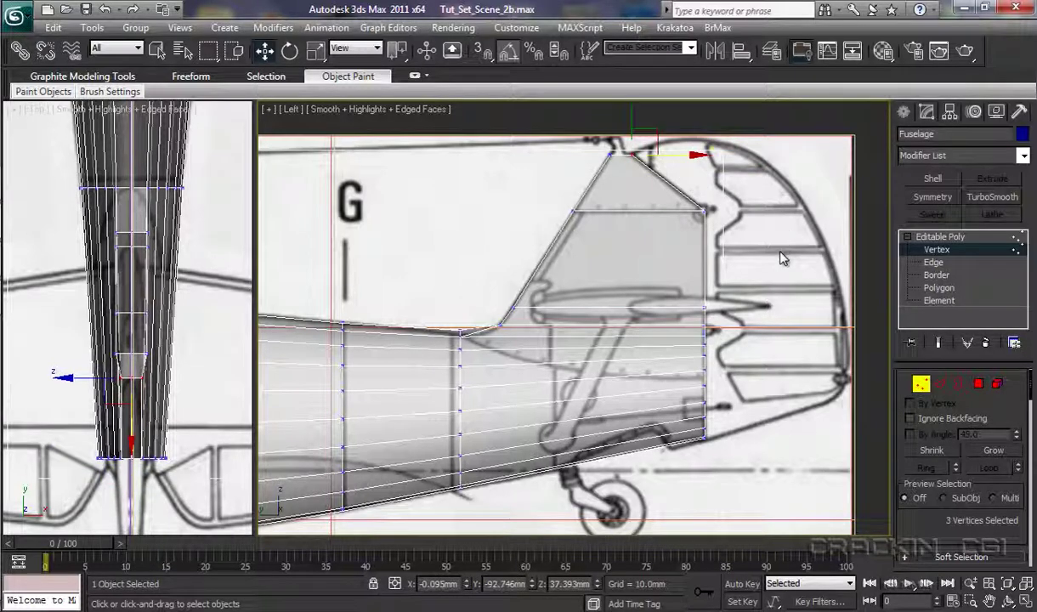
click(923, 237)
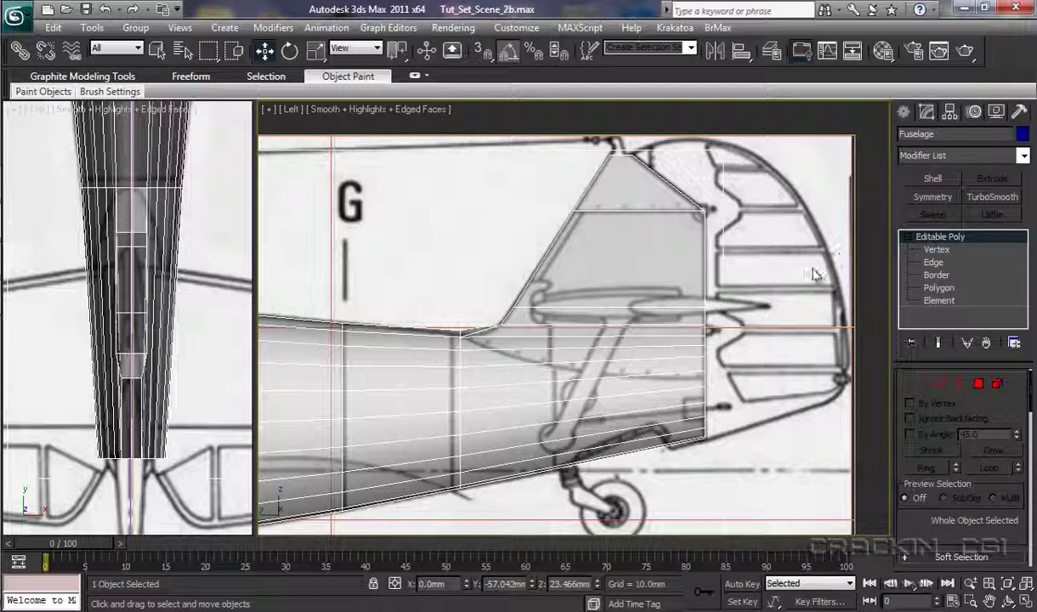
Turn off see-through display and add TurboSmooth at 1 iteration to the Fuselage, framing the fin.
key(alt+x)
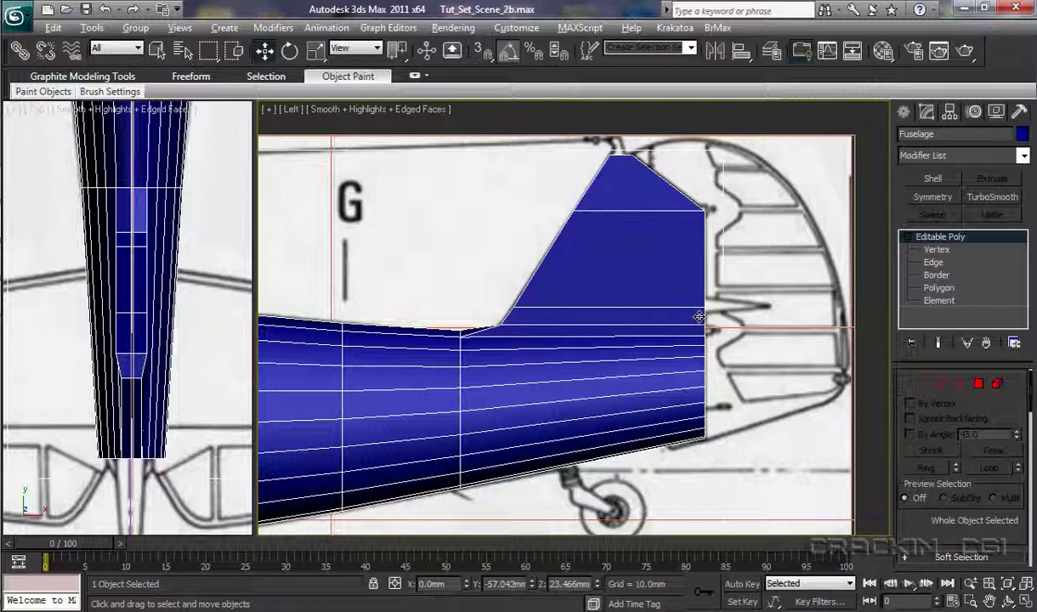
click(993, 198)
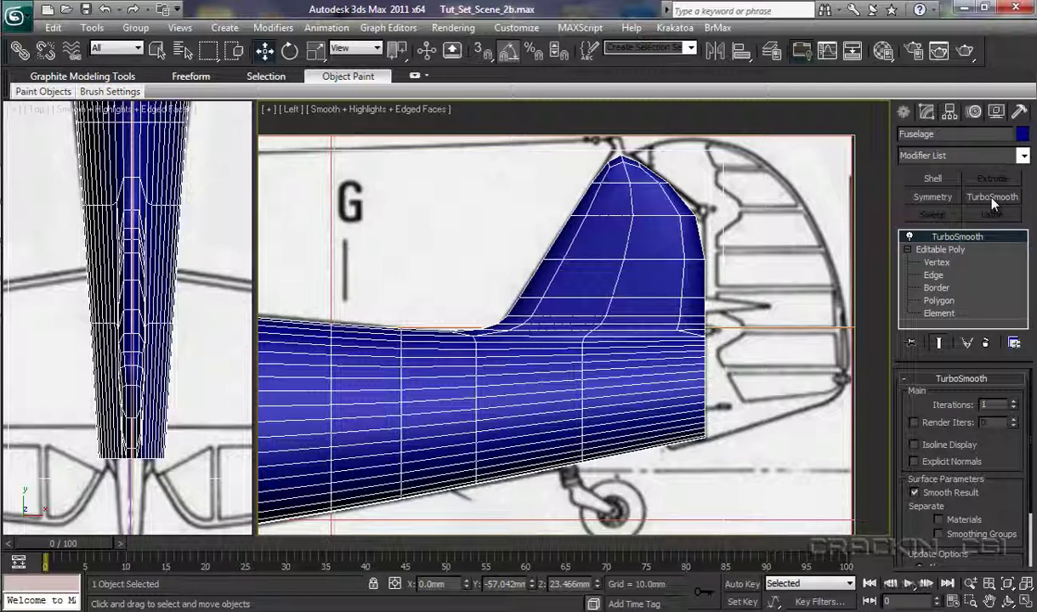
key([)
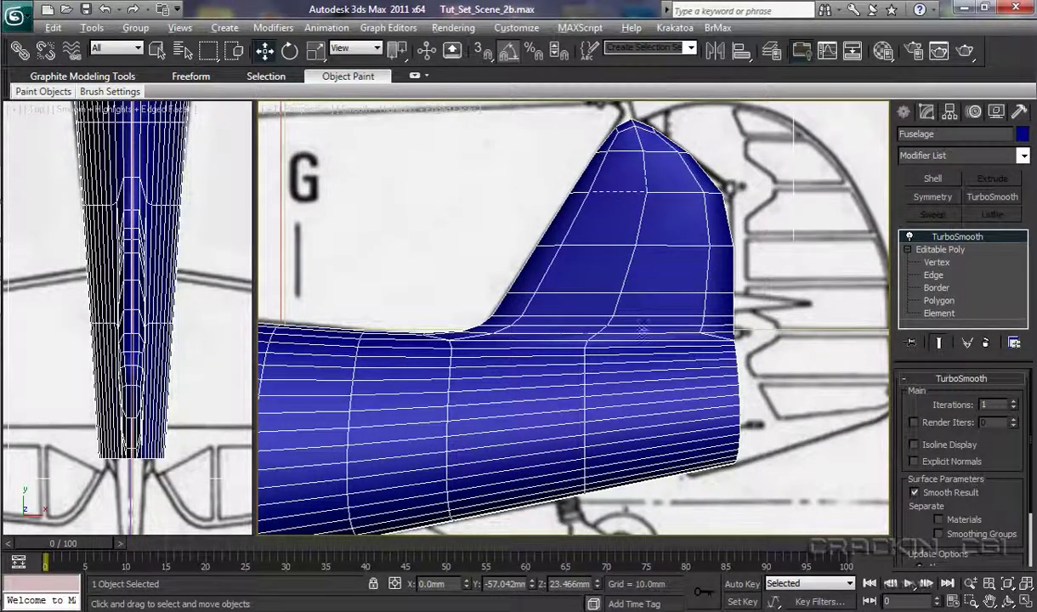
scroll(625, 330, up, 3)
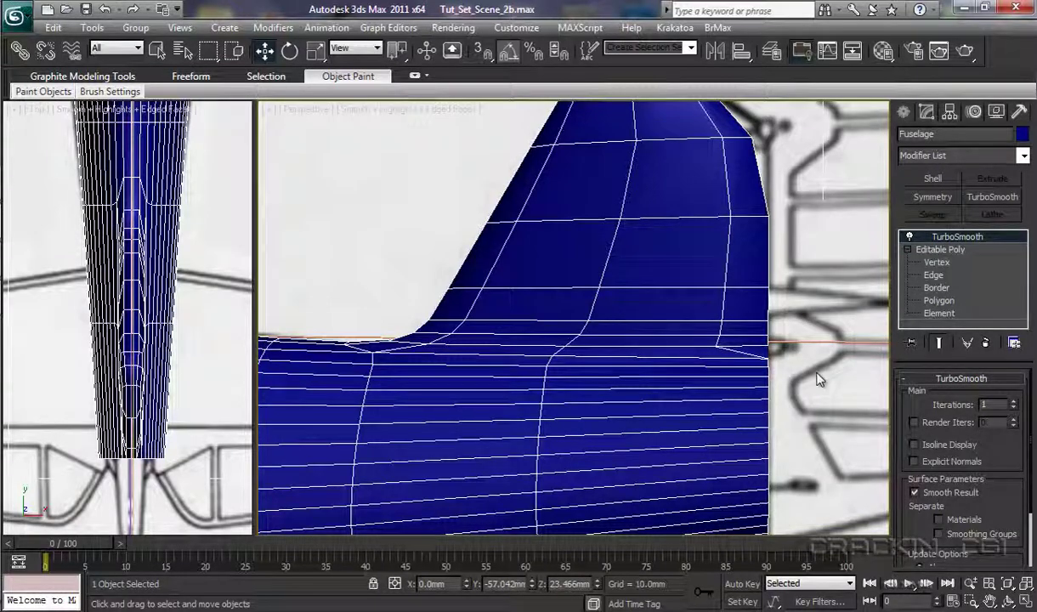
scroll(672, 371, down, 5)
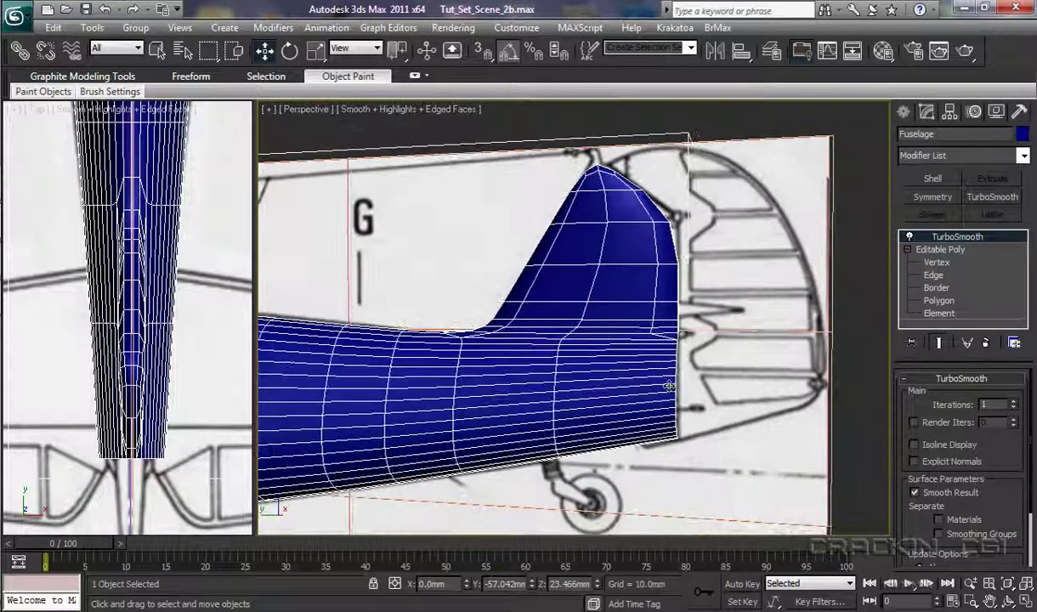
Hide the Ref_Material blueprint layer in the Layer Manager.
click(772, 50)
click(571, 356)
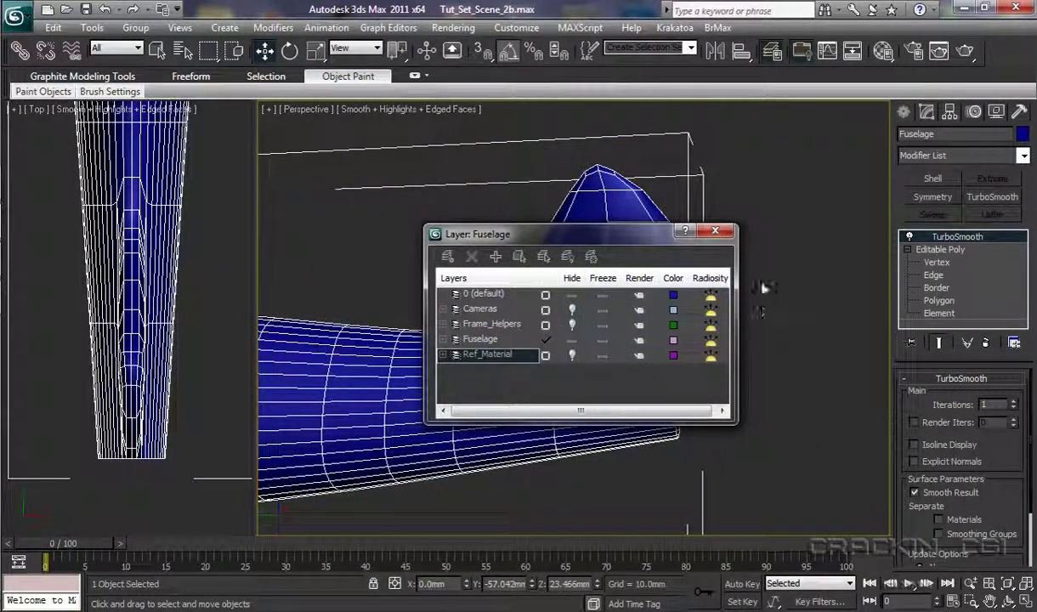
click(716, 232)
Orbit and zoom around the tail to inspect the rounded fin and its join.
alt+middle_drag(687, 351, 662, 364)
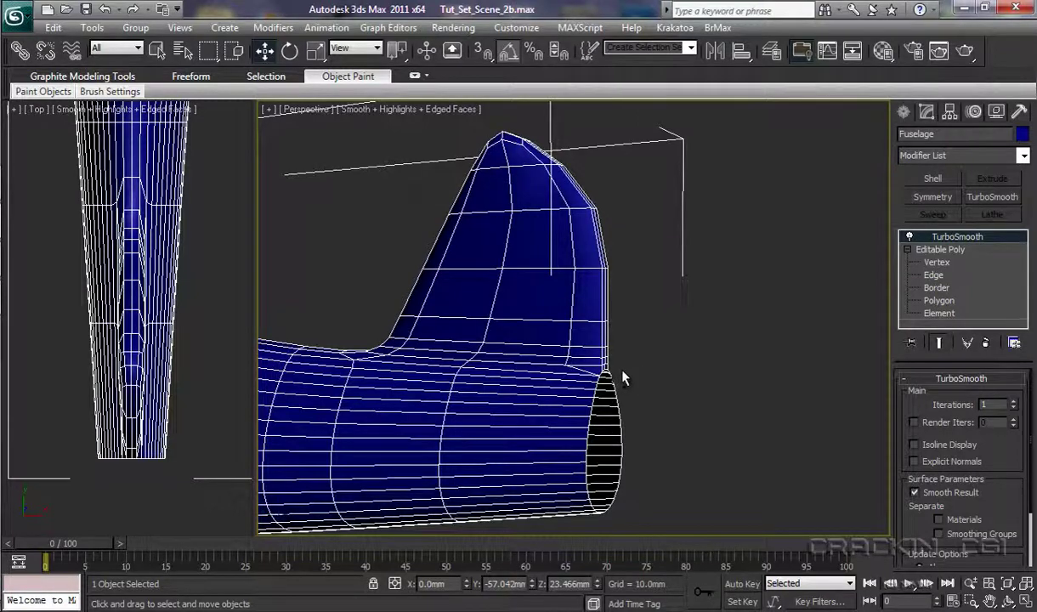
scroll(621, 377, down, 5)
alt+middle_drag(622, 350, 660, 343)
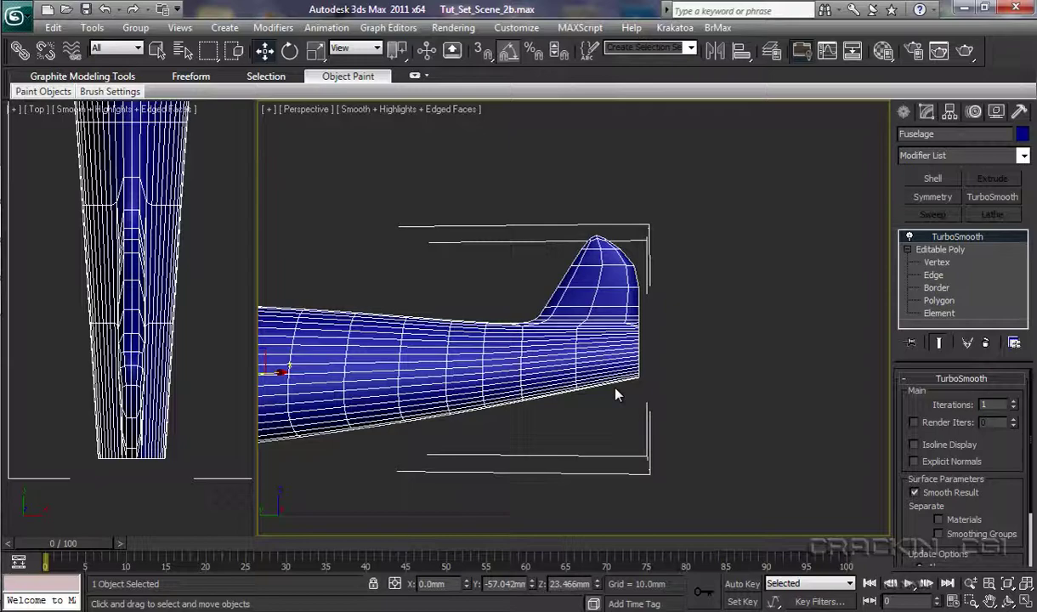
ctrl+alt+middle_drag(621, 393, 565, 534)
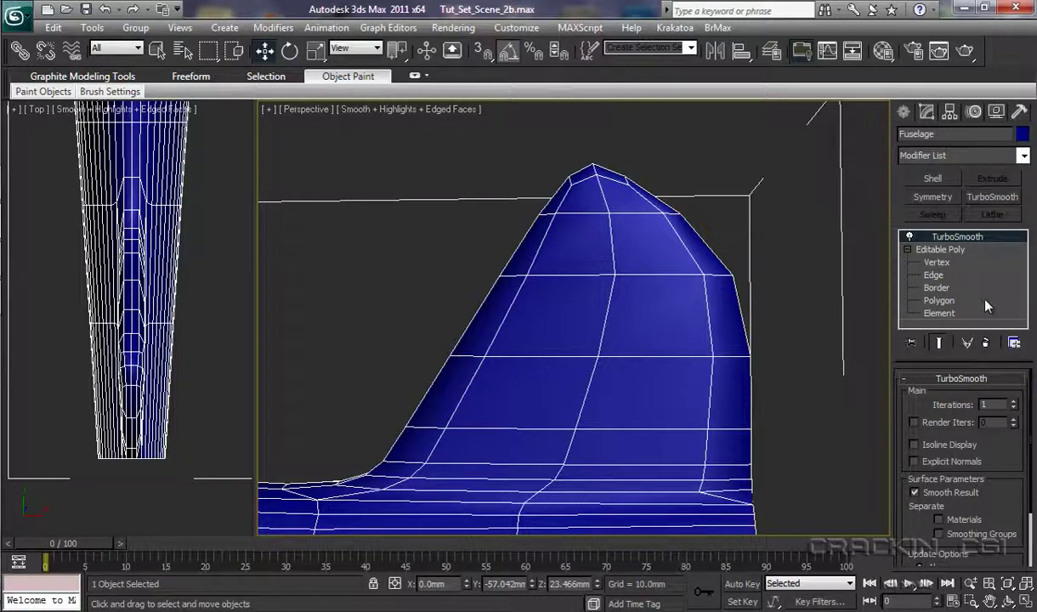
Remove the TurboSmooth modifier from the Fuselage and frame the whole fuselage.
click(987, 344)
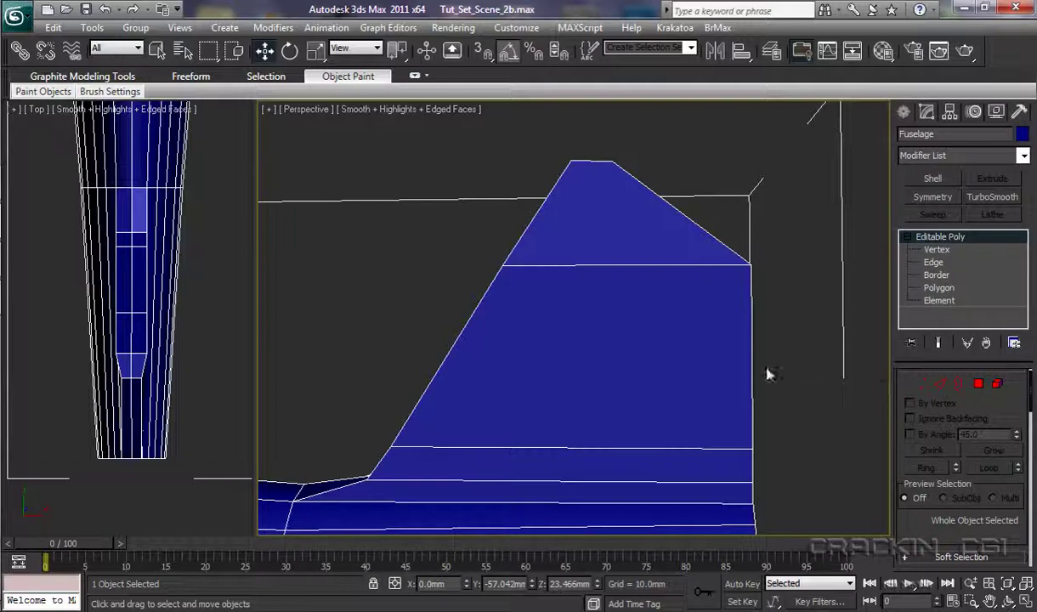
scroll(701, 330, down, 12)
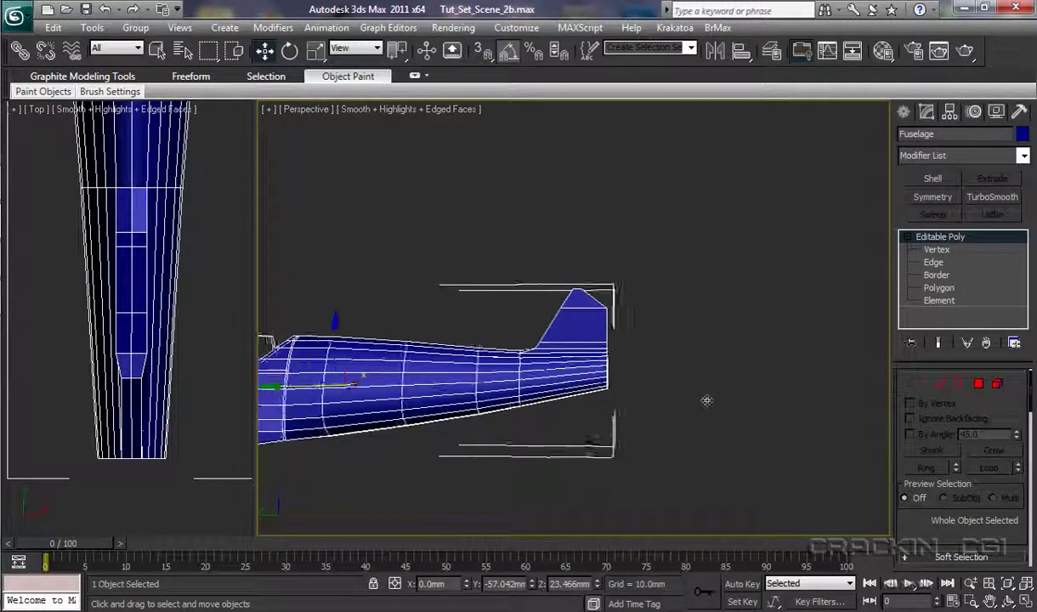
middle_drag(655, 419, 771, 364)
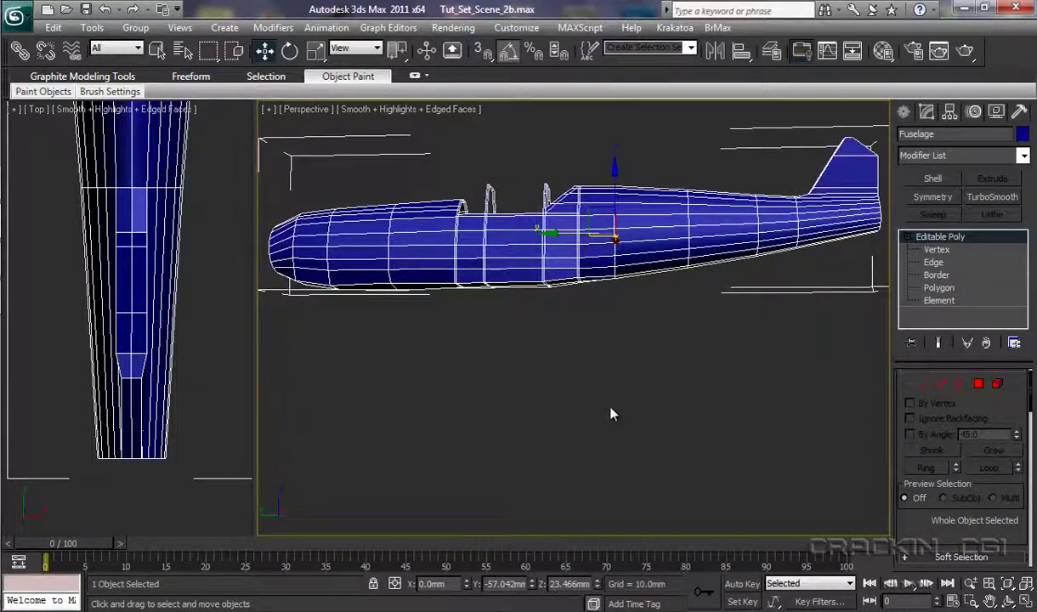
middle_drag(614, 412, 725, 398)
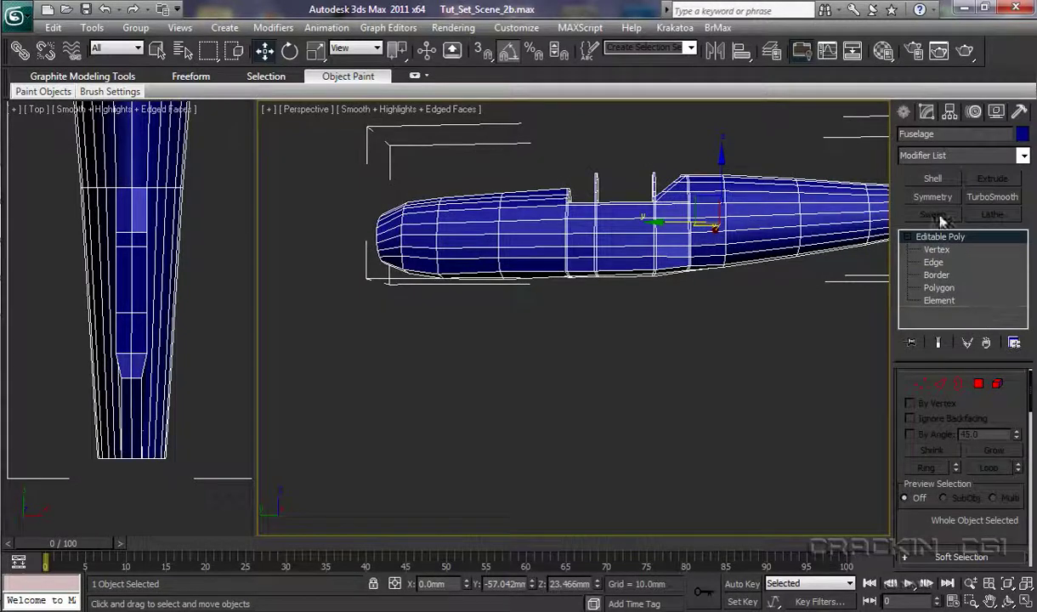
Create a box, Box001 (3.048 × 14.061 × 3.061mm), below the fuselage.
click(903, 112)
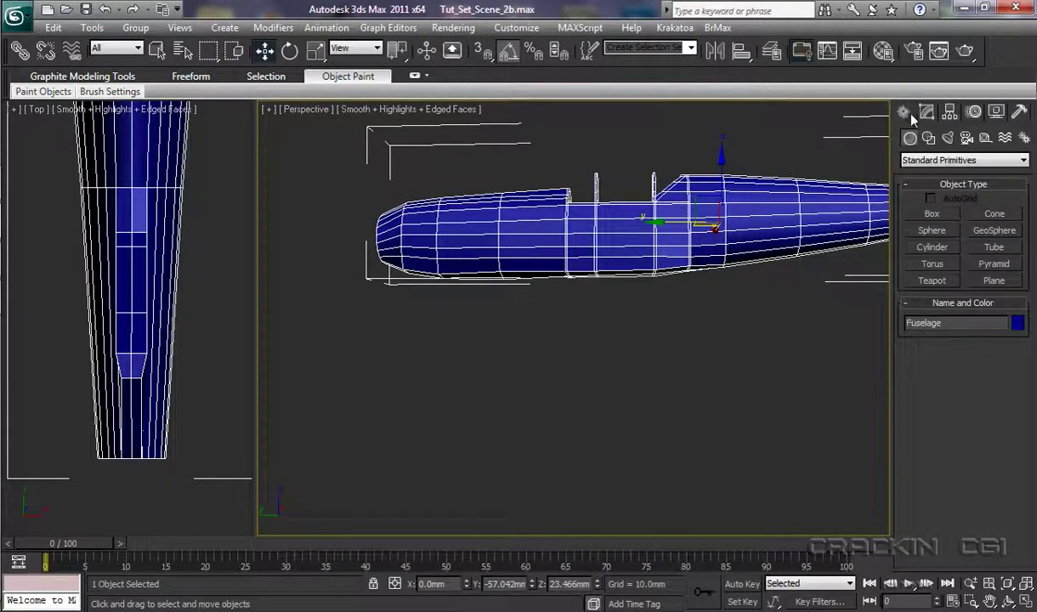
click(932, 214)
drag(568, 419, 617, 451)
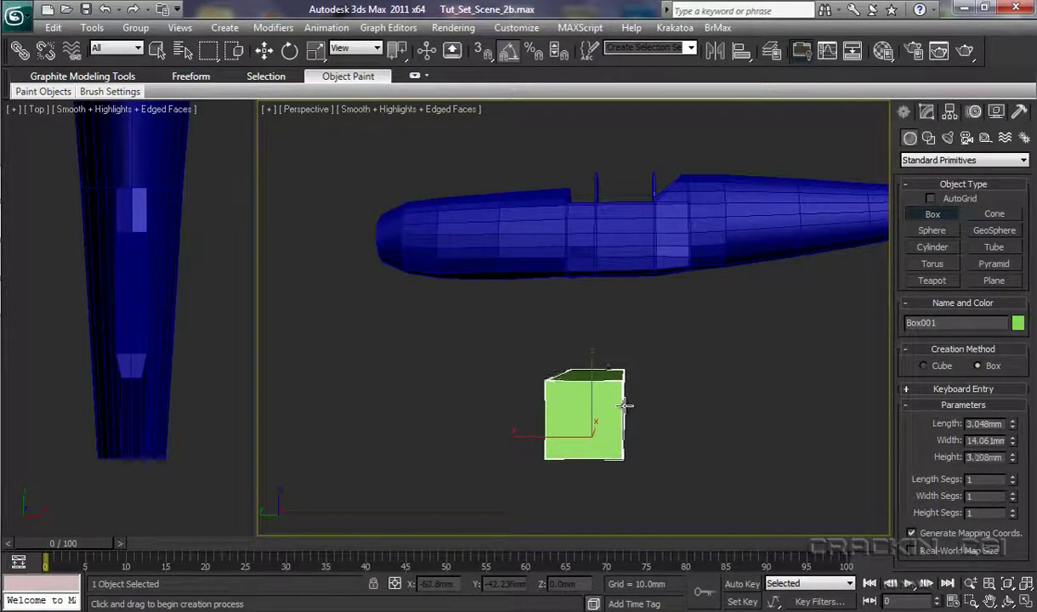
click(621, 423)
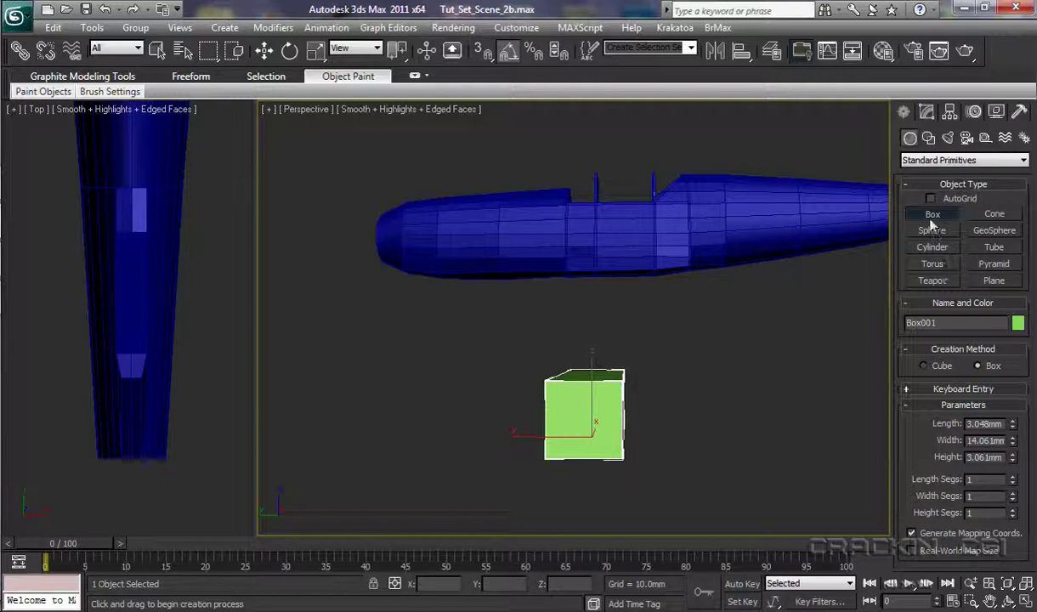
Convert Box001 to an Editable Poly.
key(w)
right_click(607, 439)
mouse_move(719, 532)
click(784, 544)
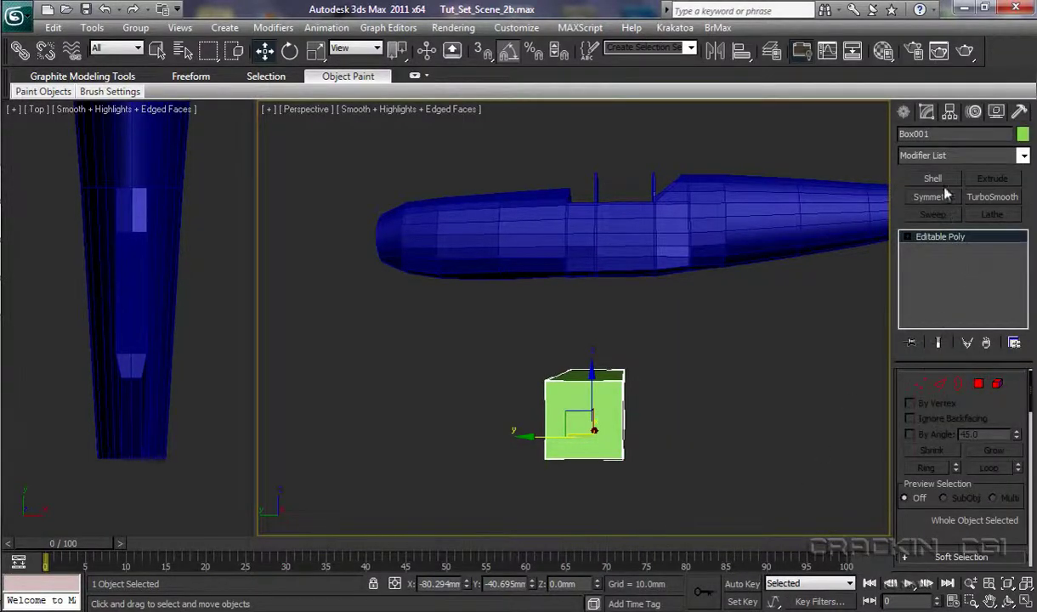
Delete four of Box001's faces at Polygon level to leave an open shell.
click(906, 238)
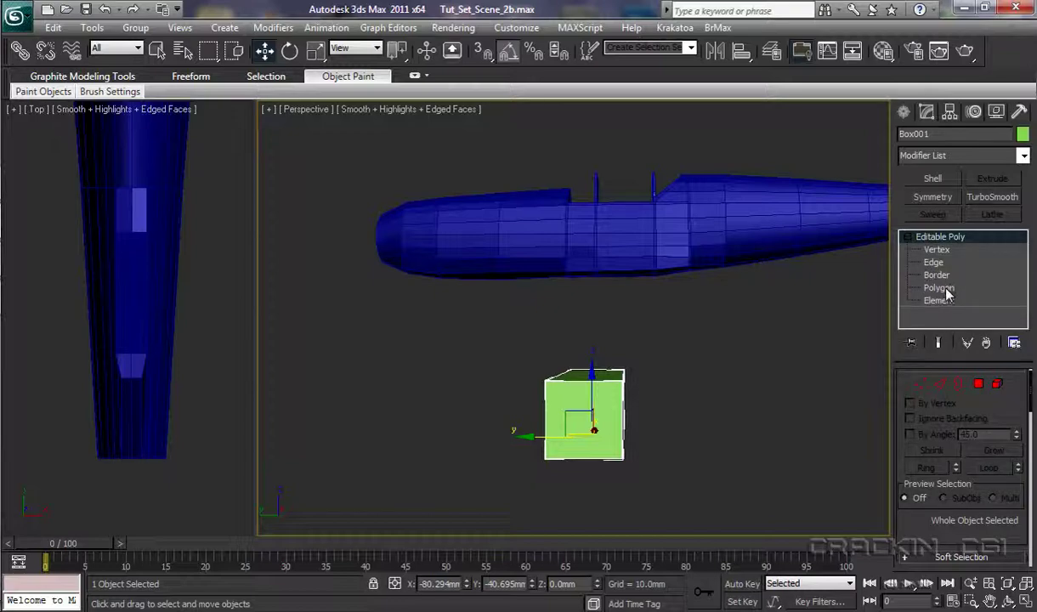
click(939, 289)
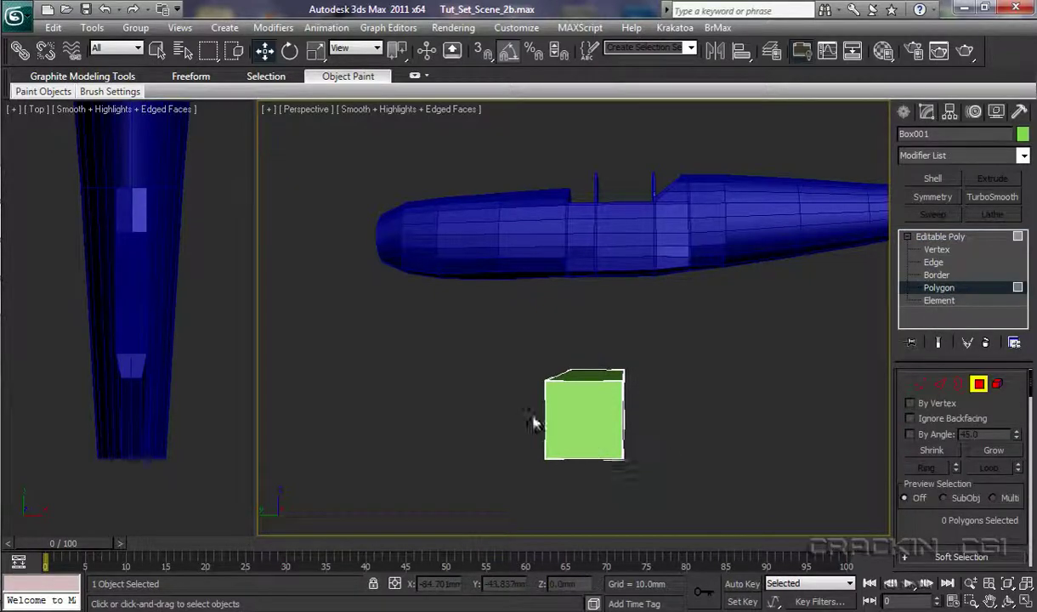
drag(529, 416, 600, 493)
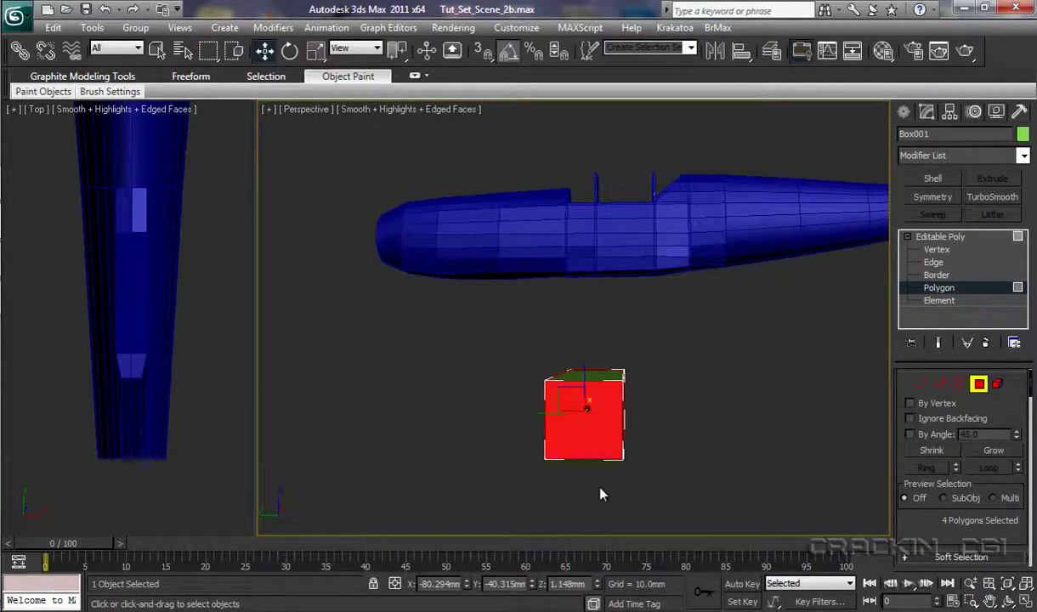
key(Delete)
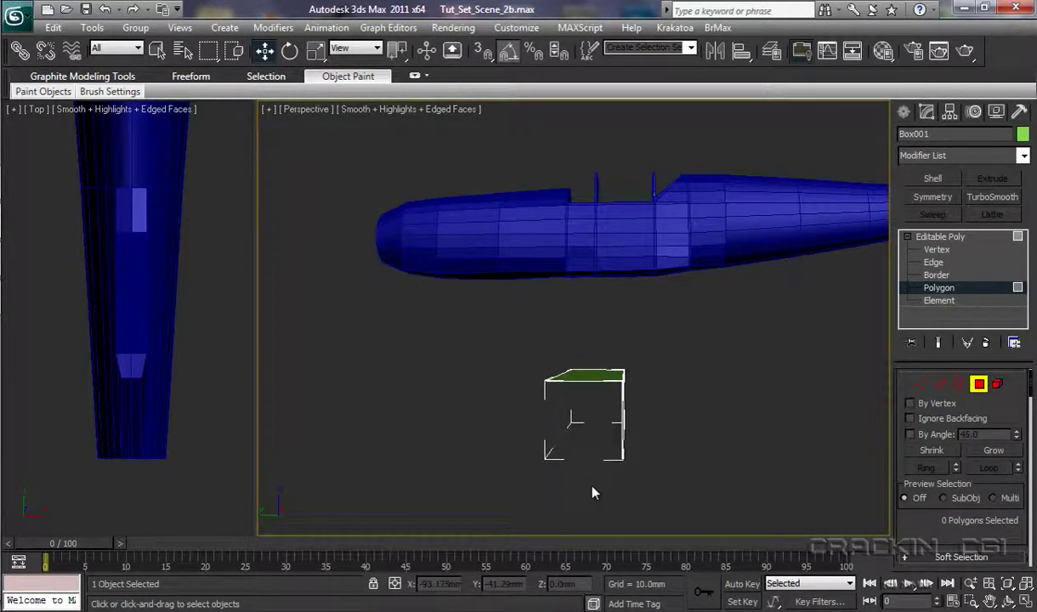
alt+middle_drag(666, 470, 632, 488)
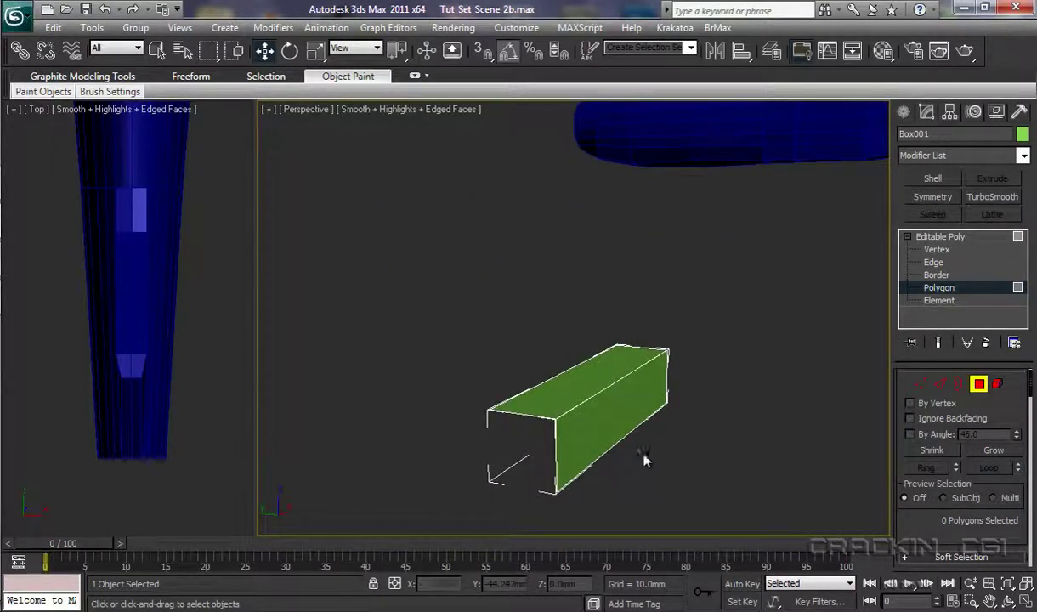
Apply TurboSmooth at 1 iteration to the open box and view it closer.
click(933, 237)
click(984, 198)
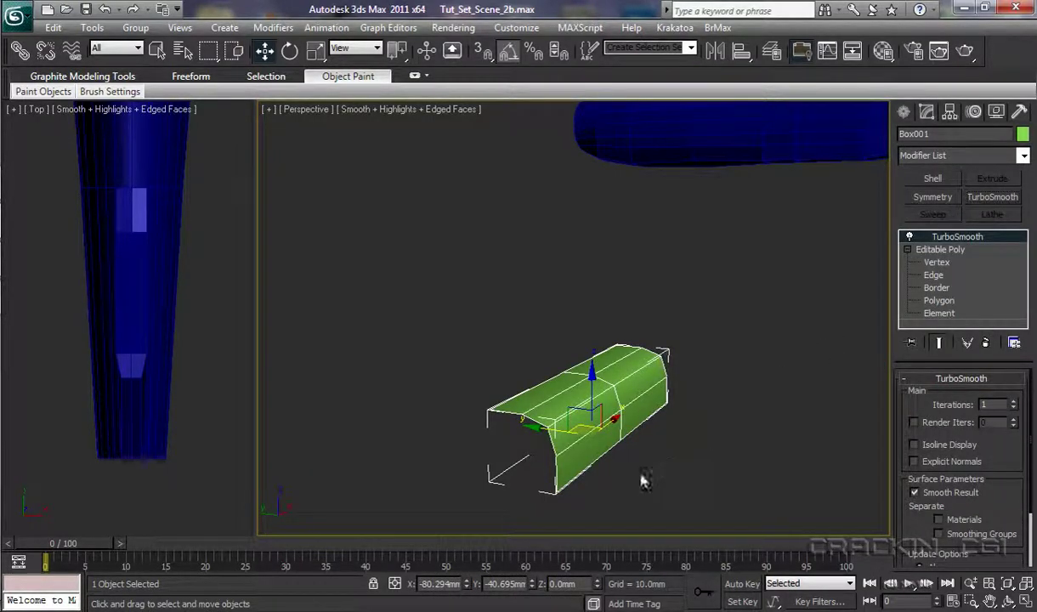
scroll(638, 491, up, 2)
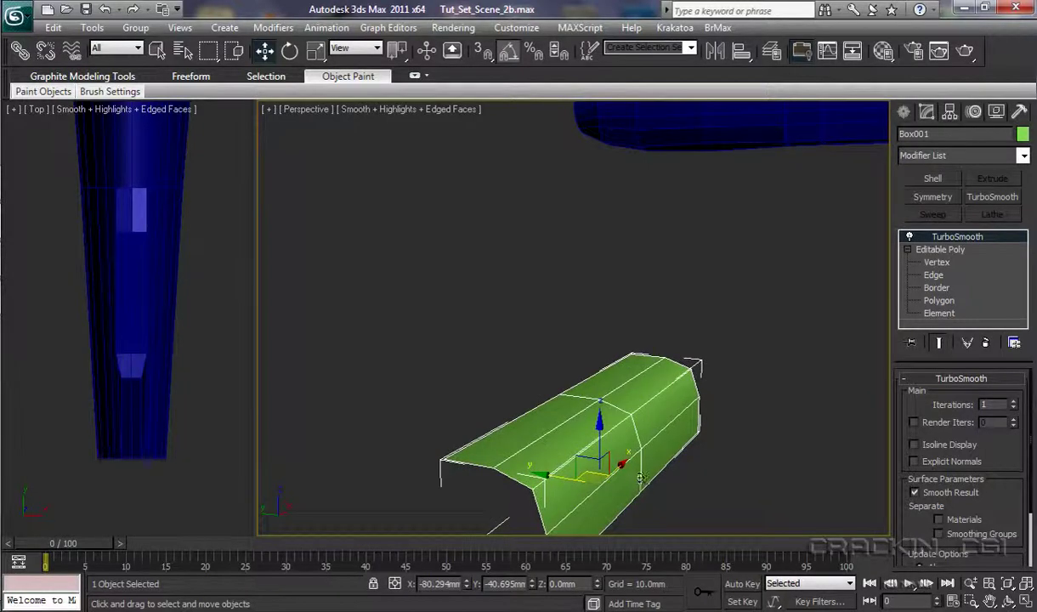
middle_drag(640, 510, 645, 452)
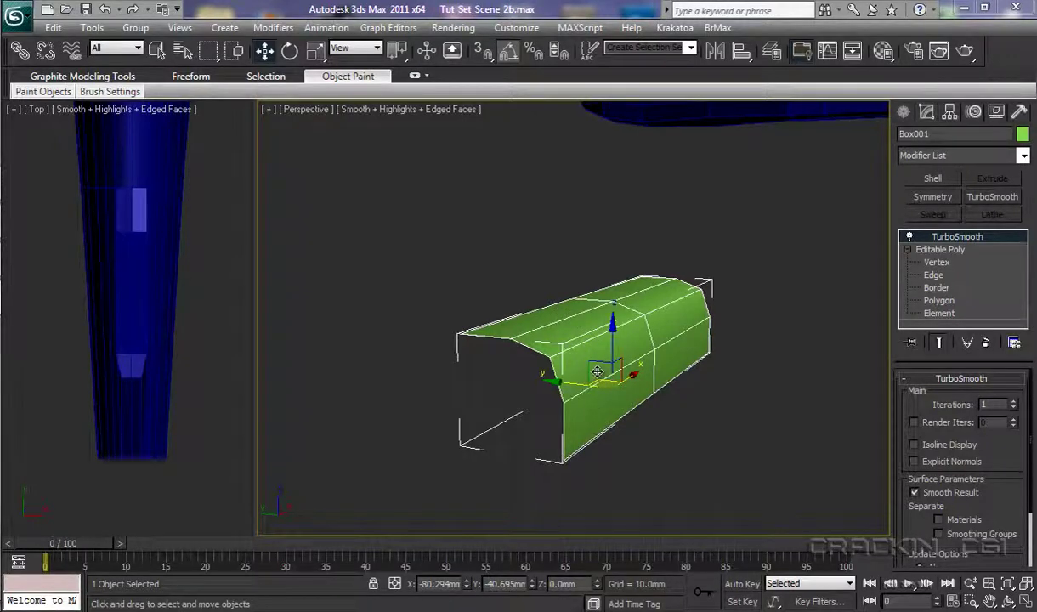
Remove TurboSmooth from Box001 and view the box from the front.
click(987, 342)
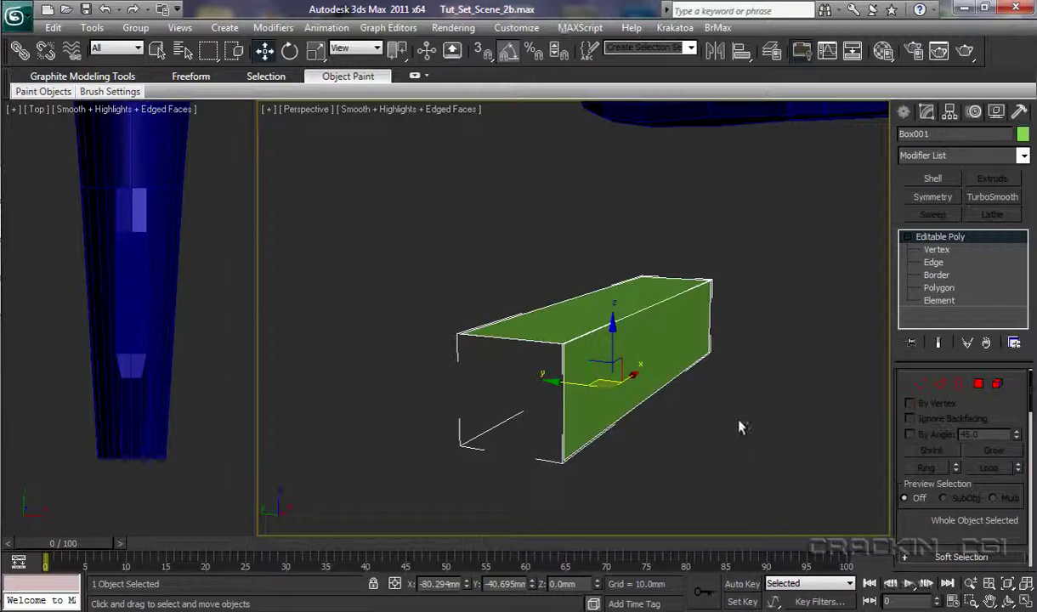
scroll(740, 427, up, 6)
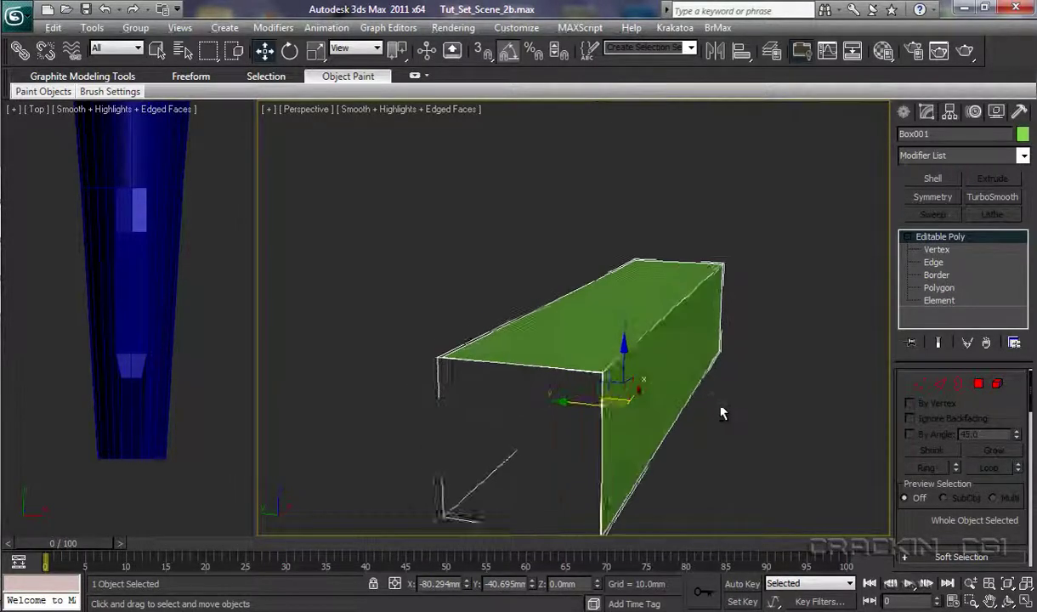
alt+middle_drag(722, 414, 746, 417)
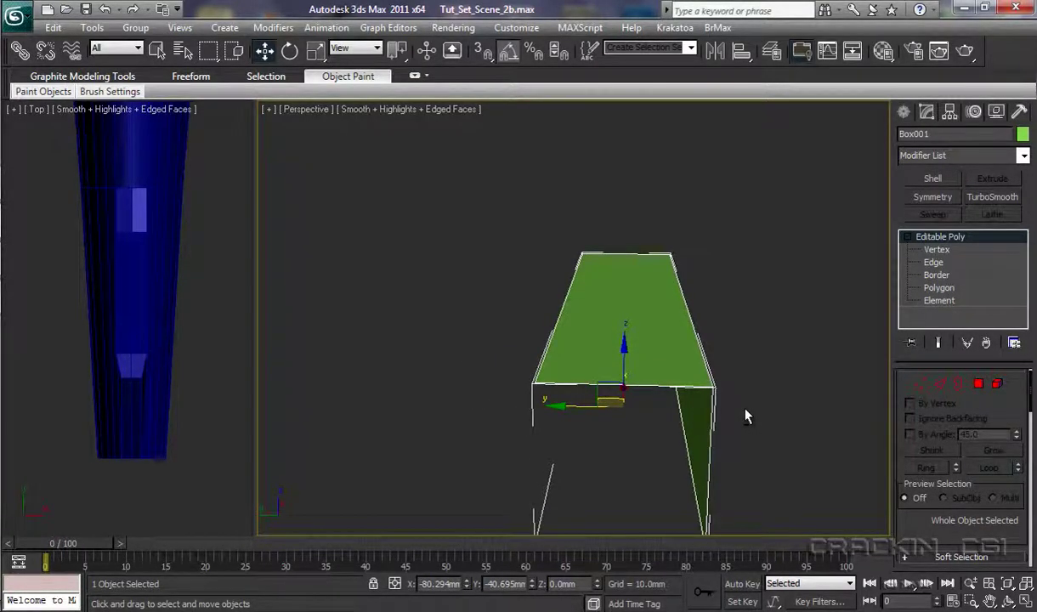
Connect the top face's front and back edges with a loop slid toward the corner, then reapply TurboSmooth.
click(939, 265)
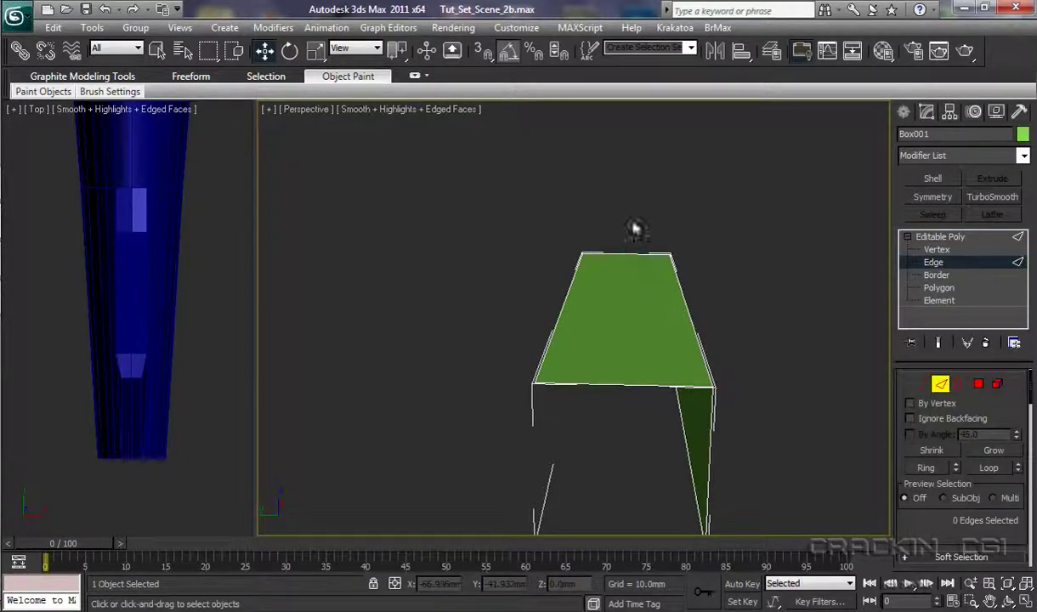
click(624, 387)
drag(1032, 387, 1032, 466)
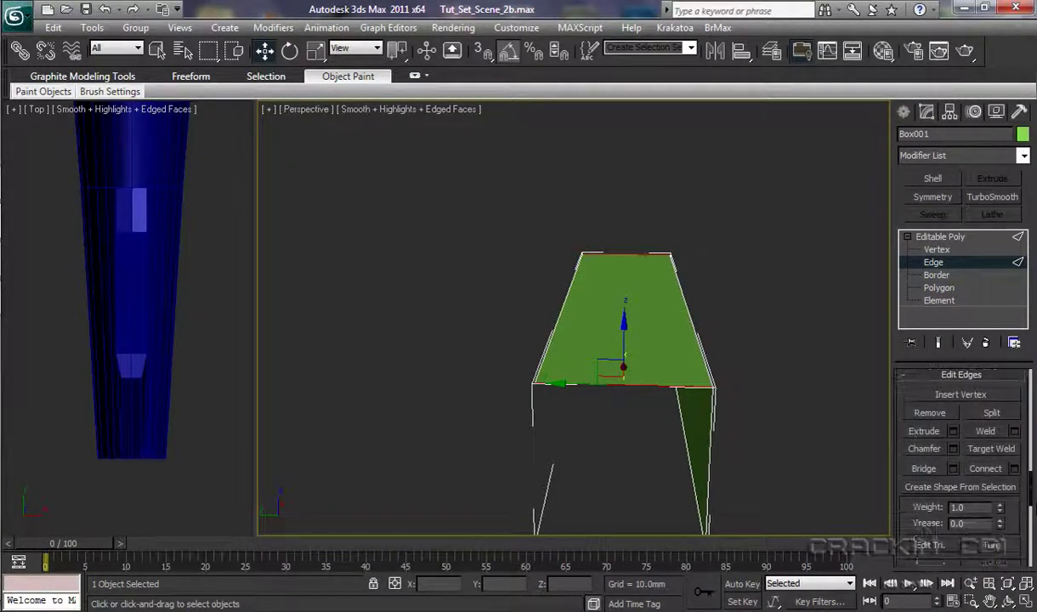
click(1016, 470)
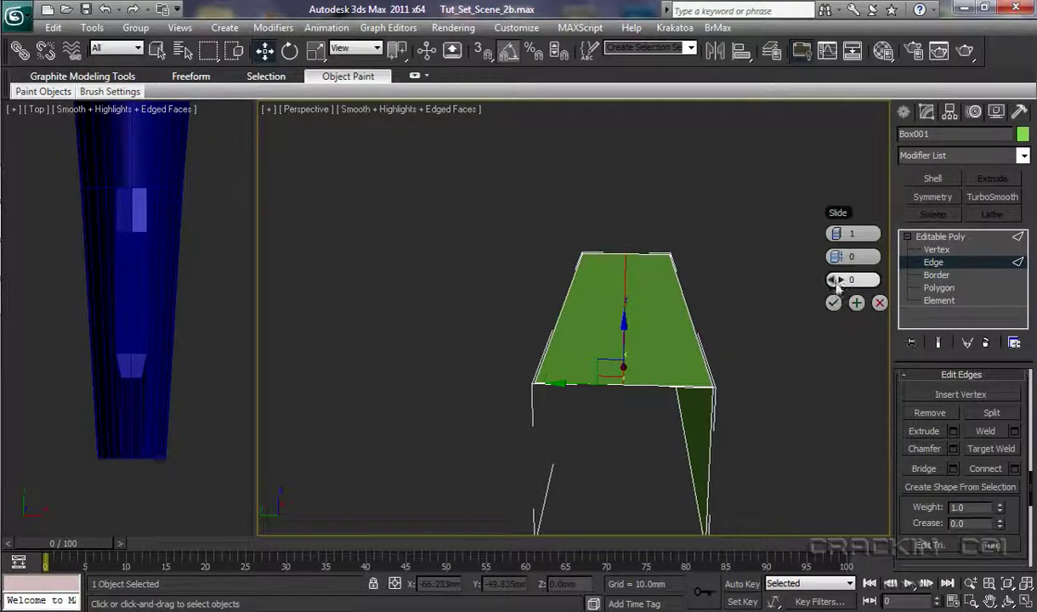
drag(837, 284, 594, 276)
click(833, 303)
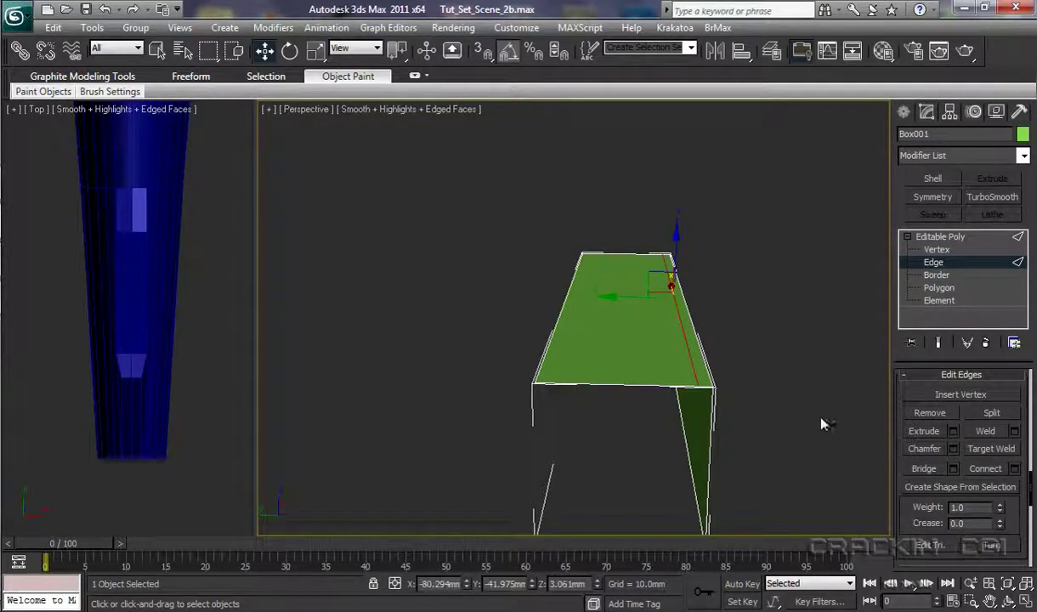
alt+middle_drag(807, 420, 769, 412)
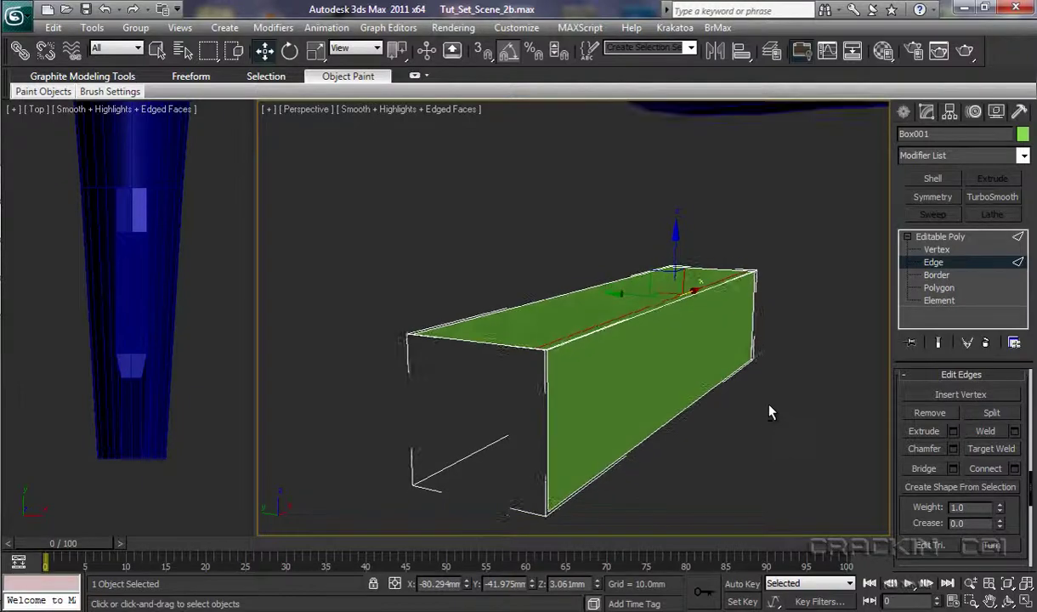
click(993, 197)
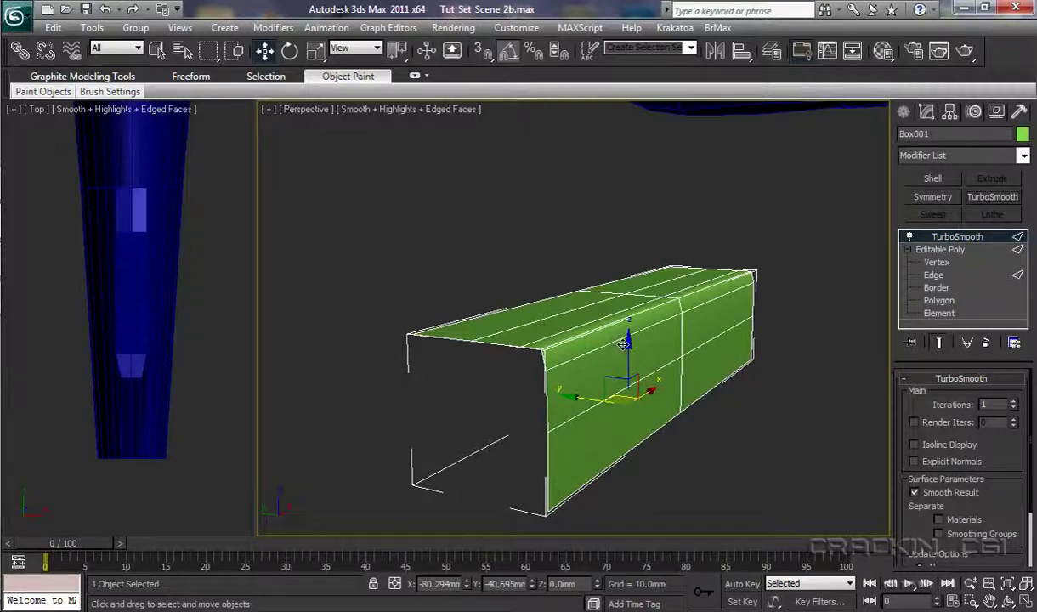
Remove TurboSmooth from Box001 and switch to Edge level, viewing the side face.
click(985, 343)
key(2)
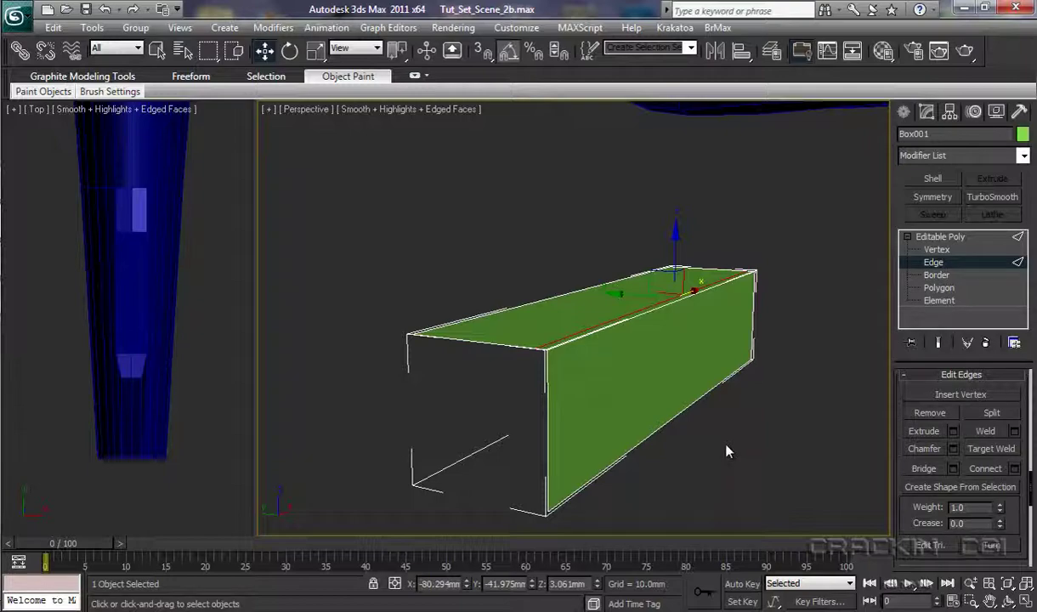
alt+middle_drag(727, 452, 697, 443)
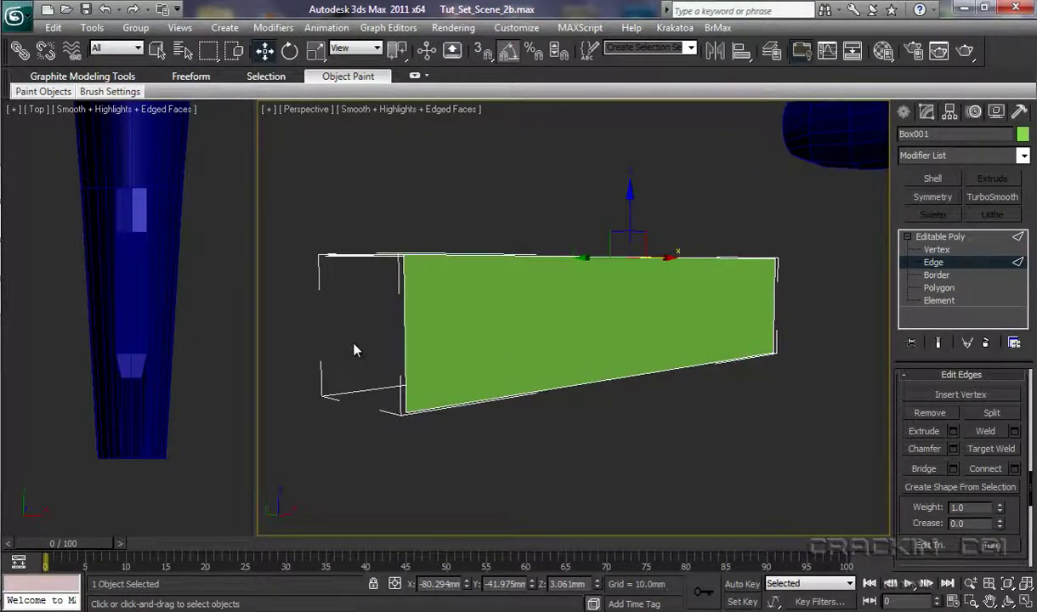
Connect the side face's vertical edges with a new edge at Slide 88, near the top.
drag(837, 293, 775, 331)
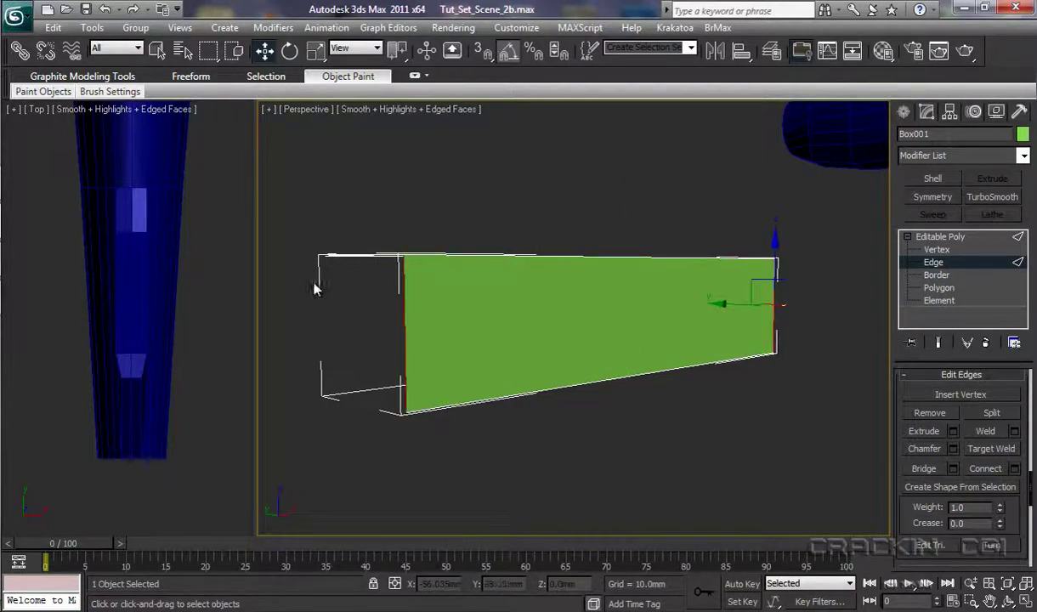
click(1014, 469)
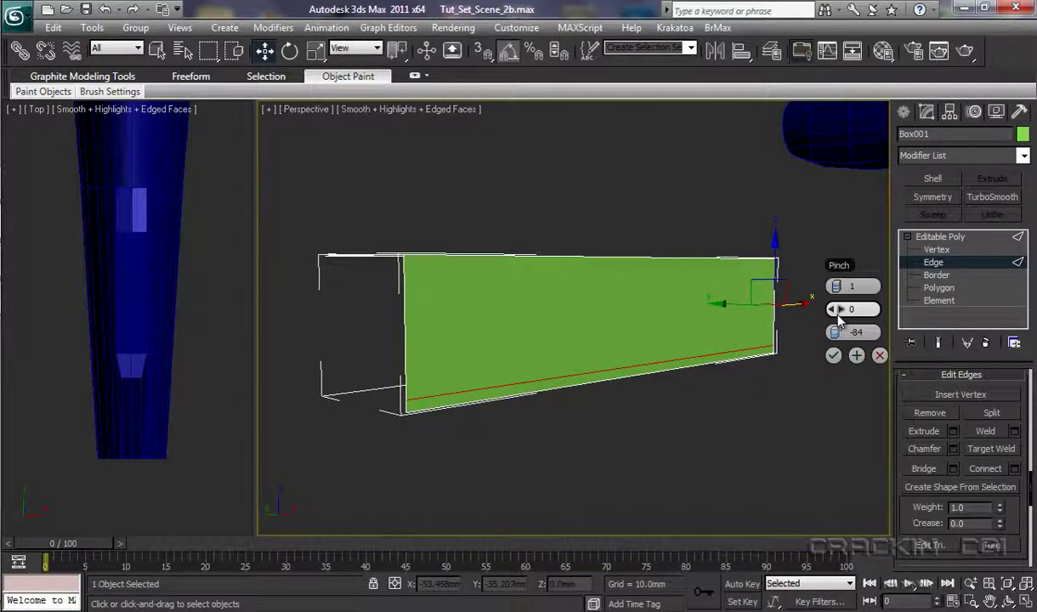
drag(839, 334, 28, 352)
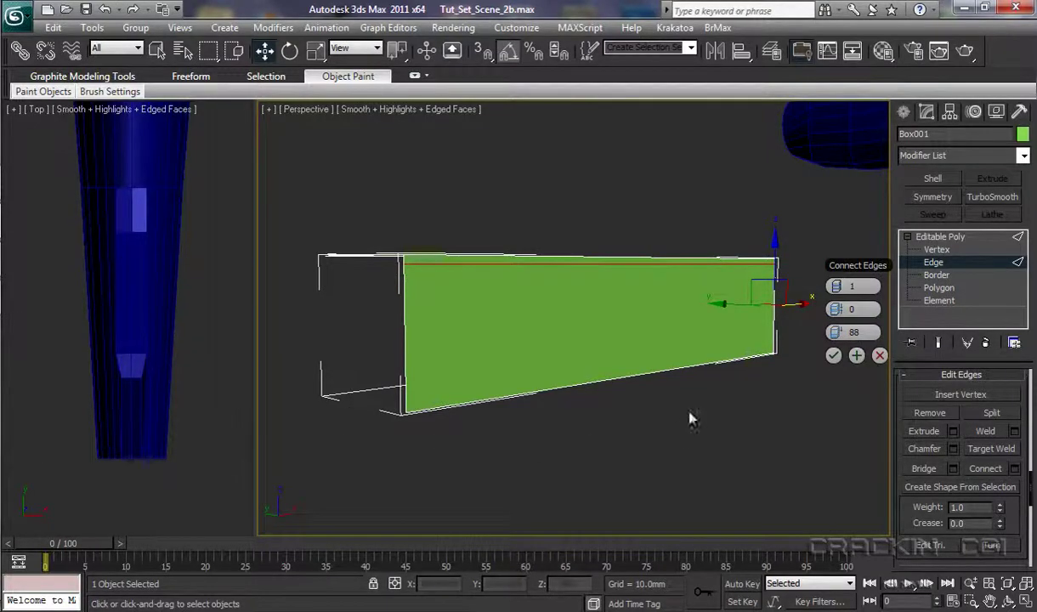
click(833, 356)
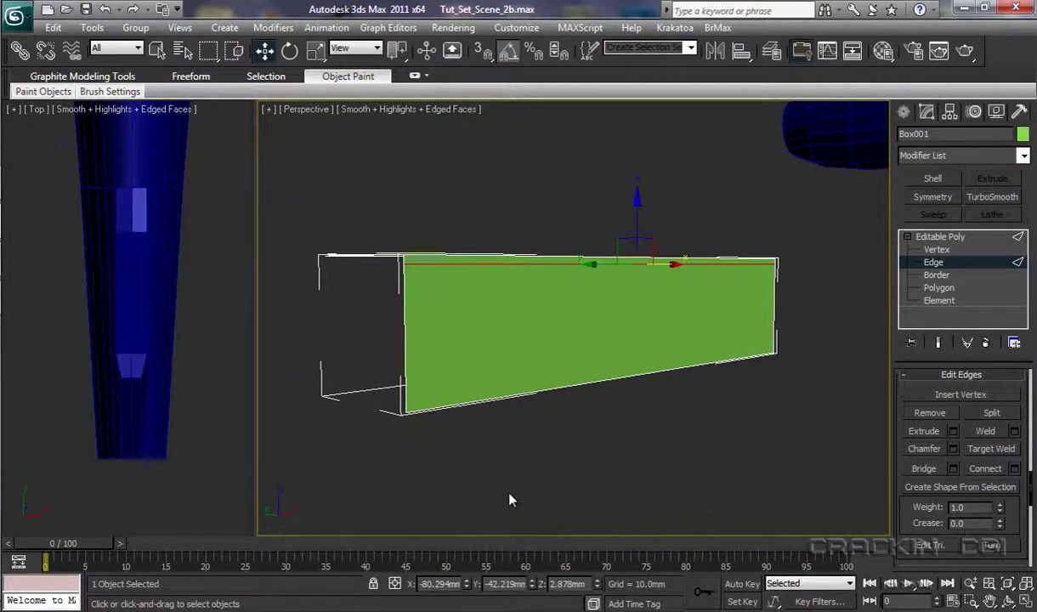
alt+middle_drag(511, 499, 540, 535)
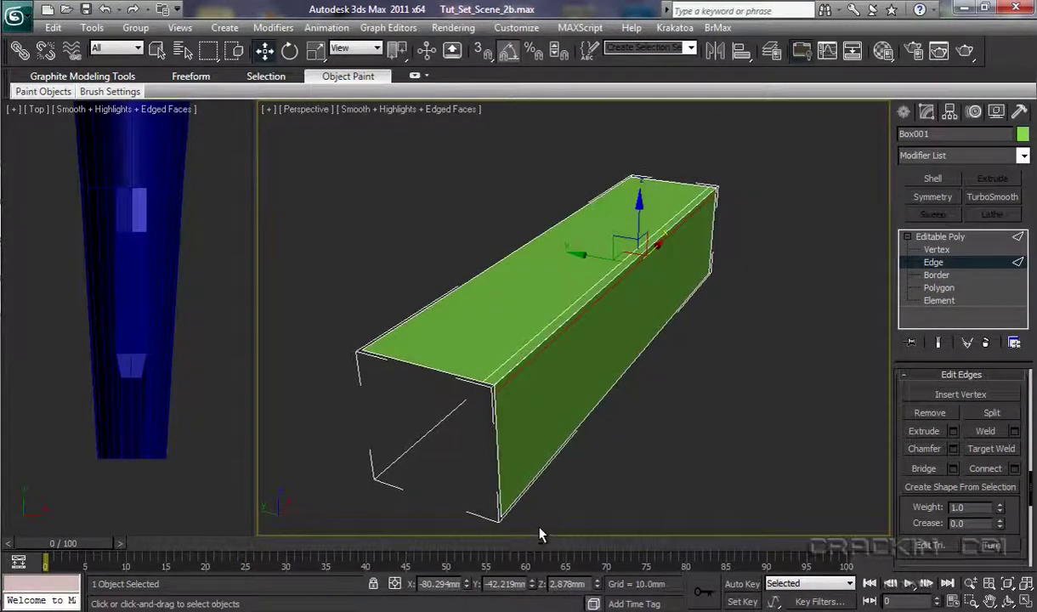
Reapply TurboSmooth at 1 iteration to Box001, then reframe the view on the airplane.
click(993, 197)
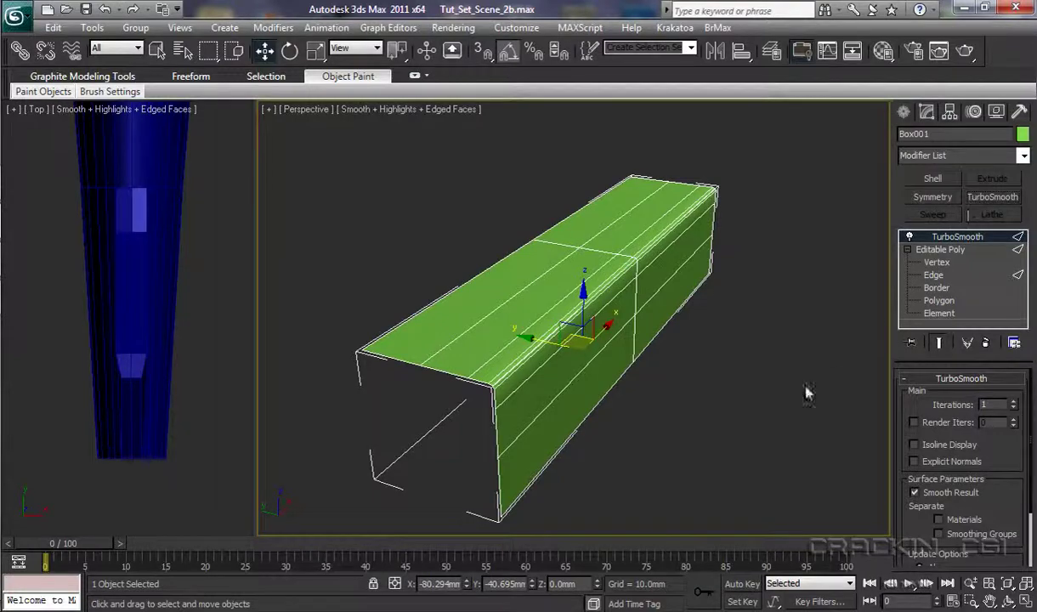
alt+middle_drag(648, 465, 684, 427)
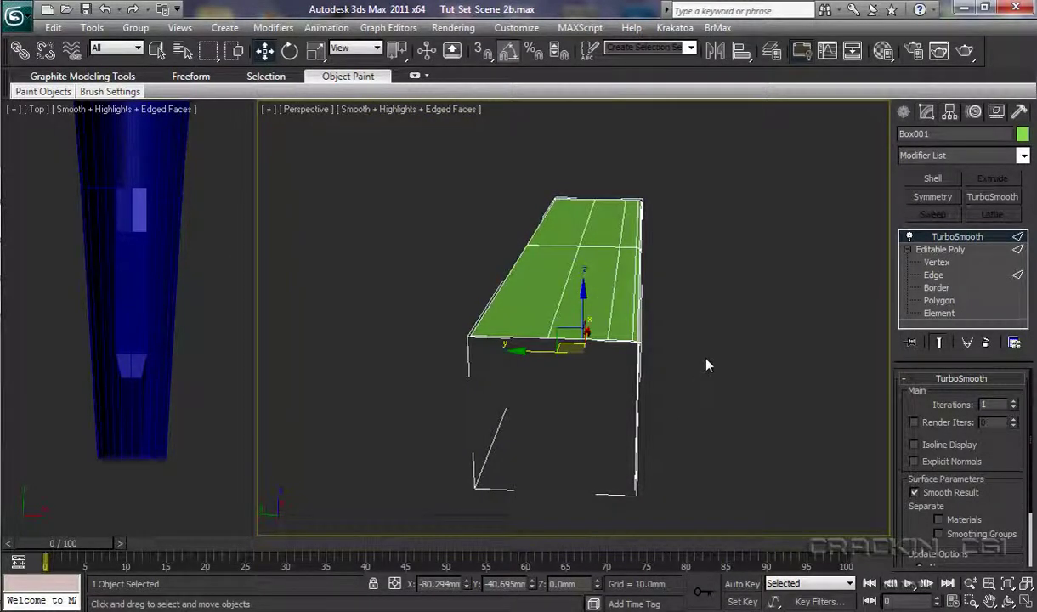
middle_drag(702, 352, 699, 400)
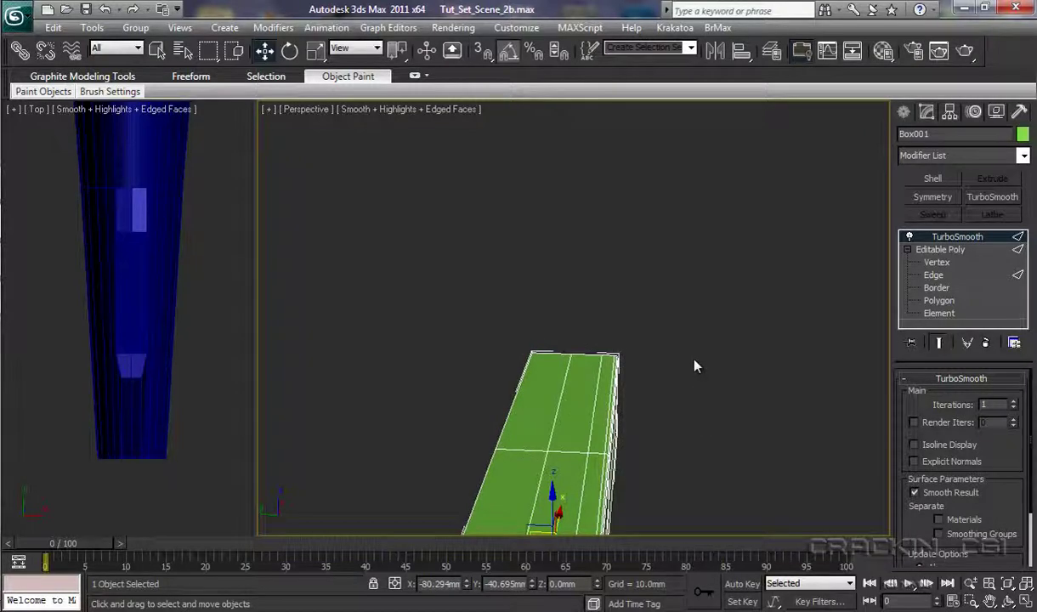
ctrl+alt+middle_drag(699, 355, 709, 429)
middle_drag(773, 286, 519, 403)
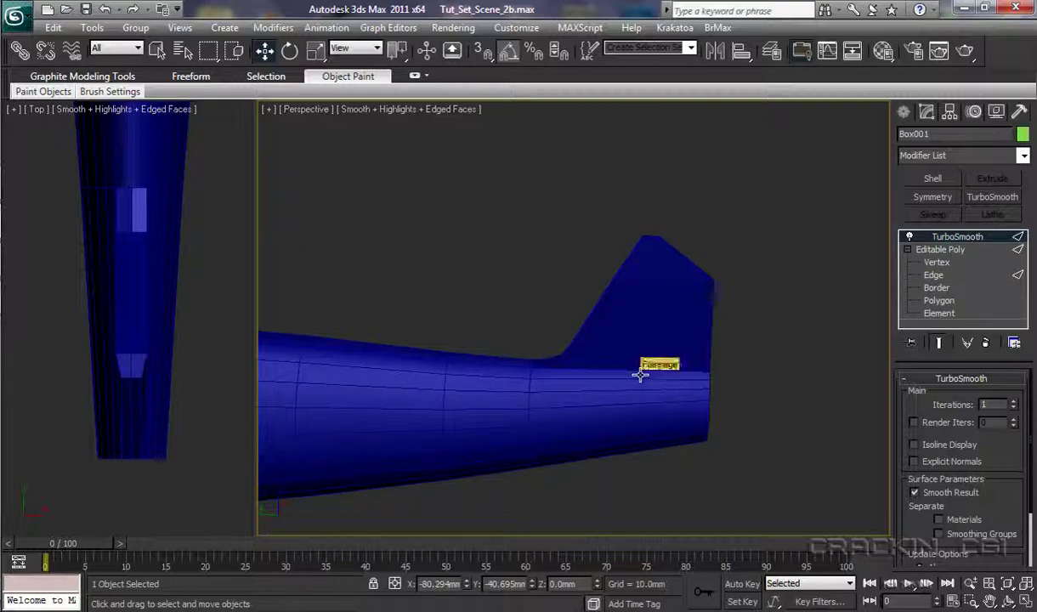
Zoom in on the base of the vertical tail fin where it meets the fuselage.
ctrl+alt+middle_drag(639, 366, 640, 347)
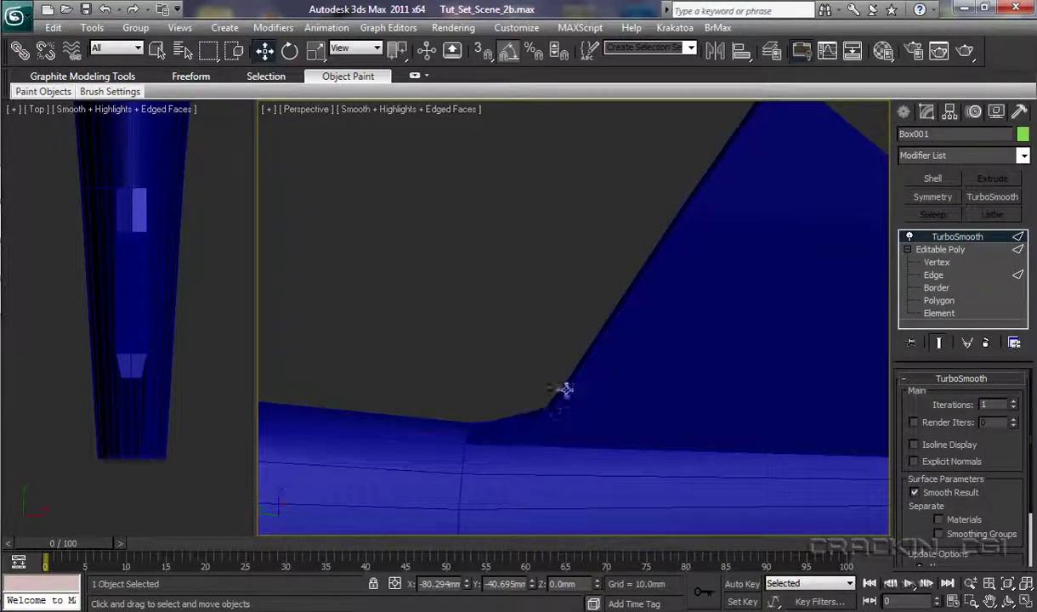